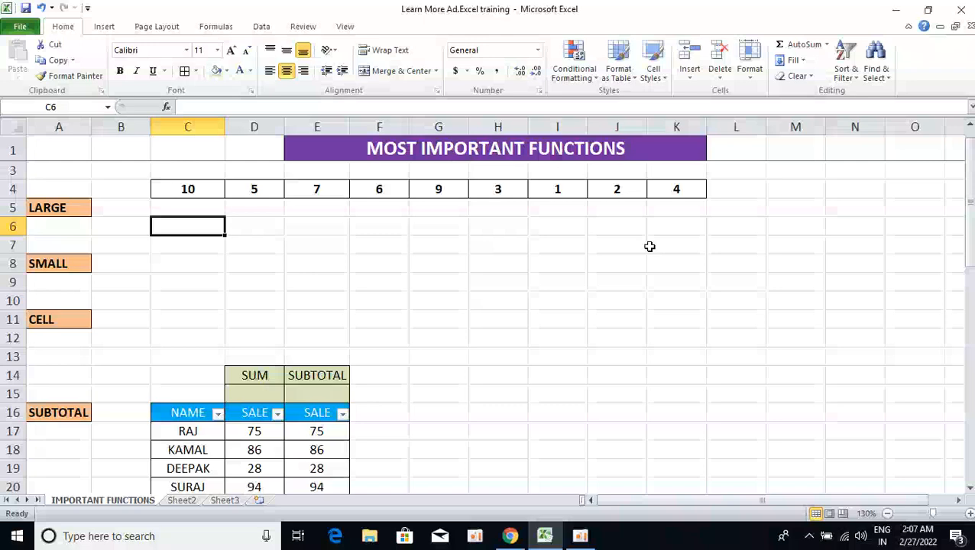
Enter a MAX formula in C6 returning the largest value of the range C4:K4.
key("Up")
key("Up")
key("ctrl+shift+Right")
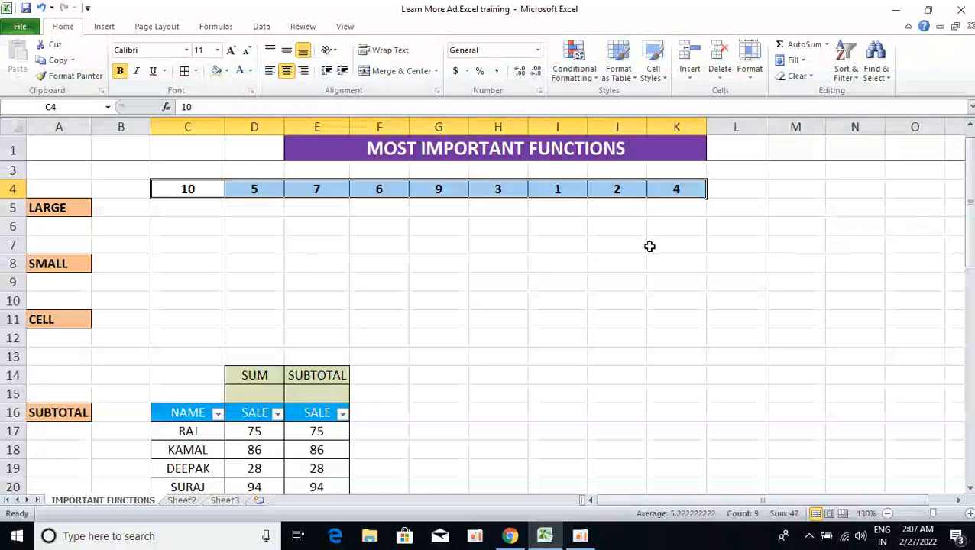
key("Down")
key("Down")
type("=")
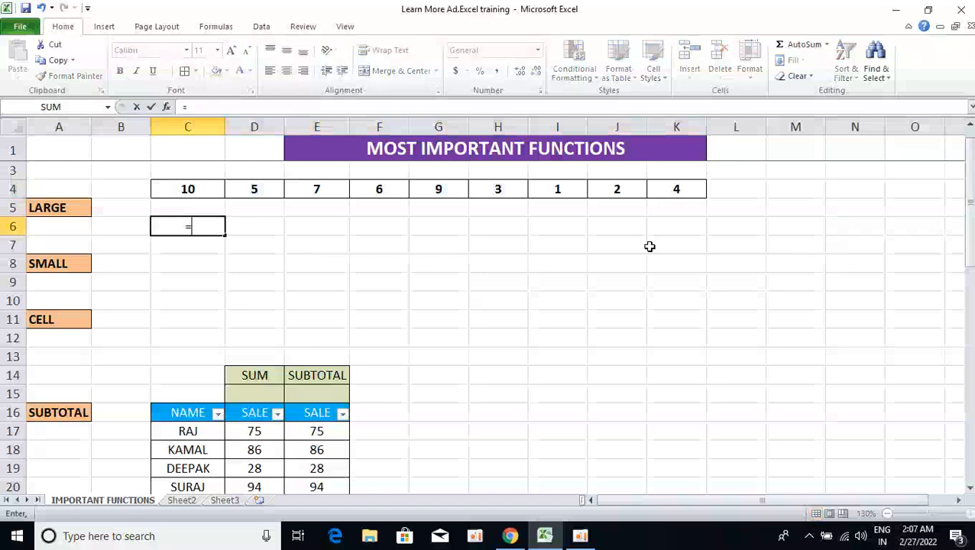
type("max")
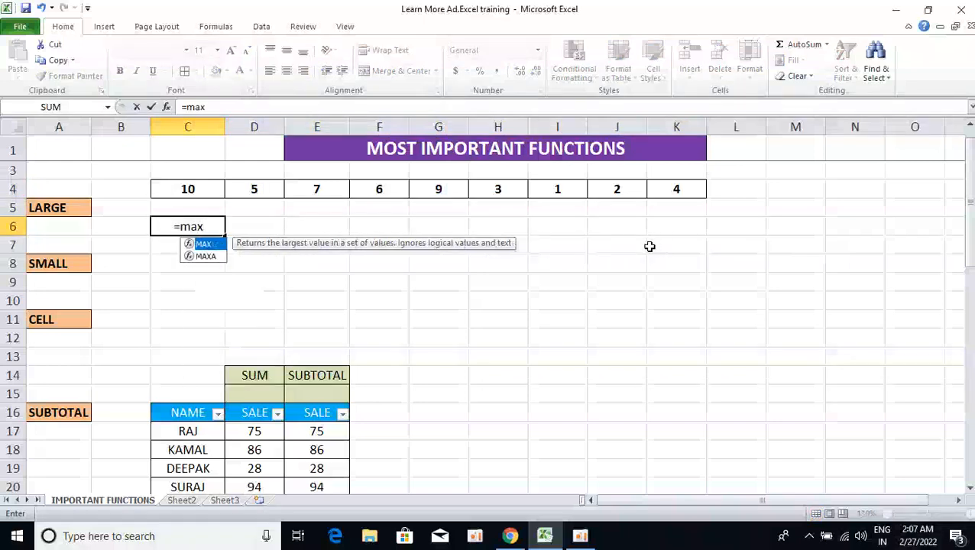
key("Tab")
key("Up")
key("Up")
key("ctrl+shift+Right")
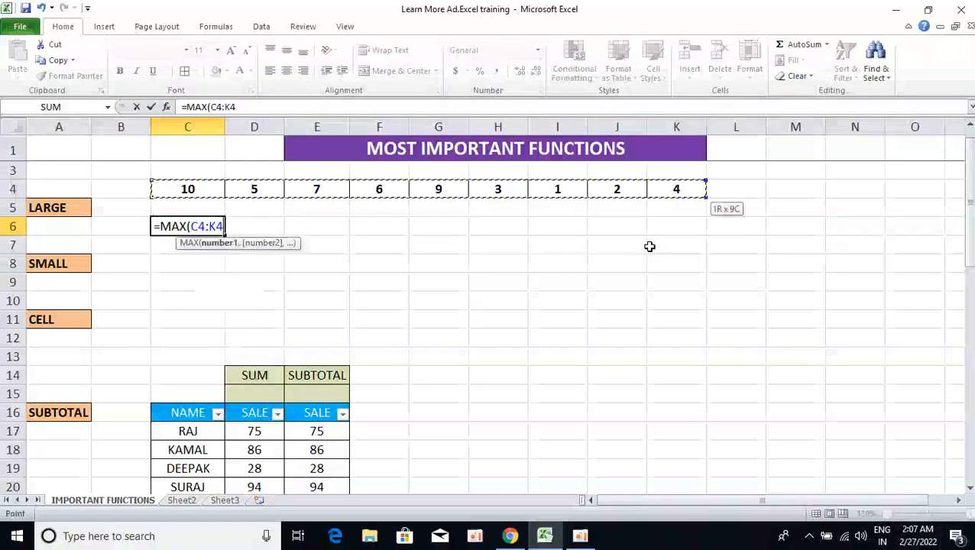
type(")")
key("Return")
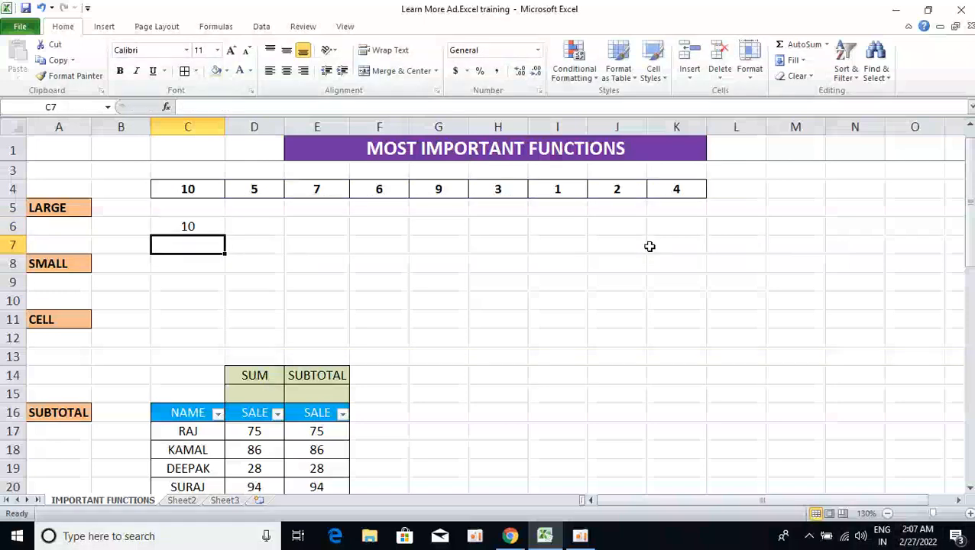
Replace the formula in C6 with =LARGE(C4:K4,2) to return the second-largest value of row 4.
key("Up")
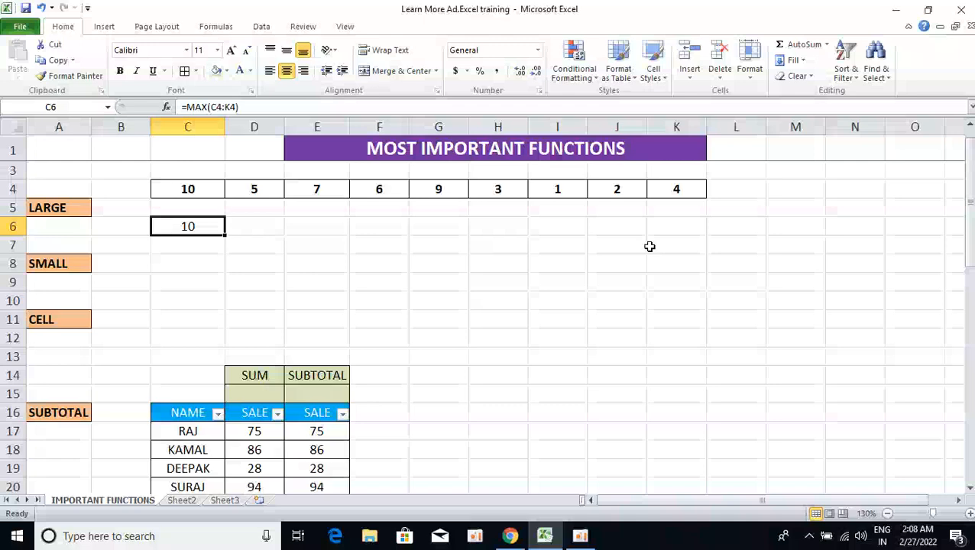
type("=la")
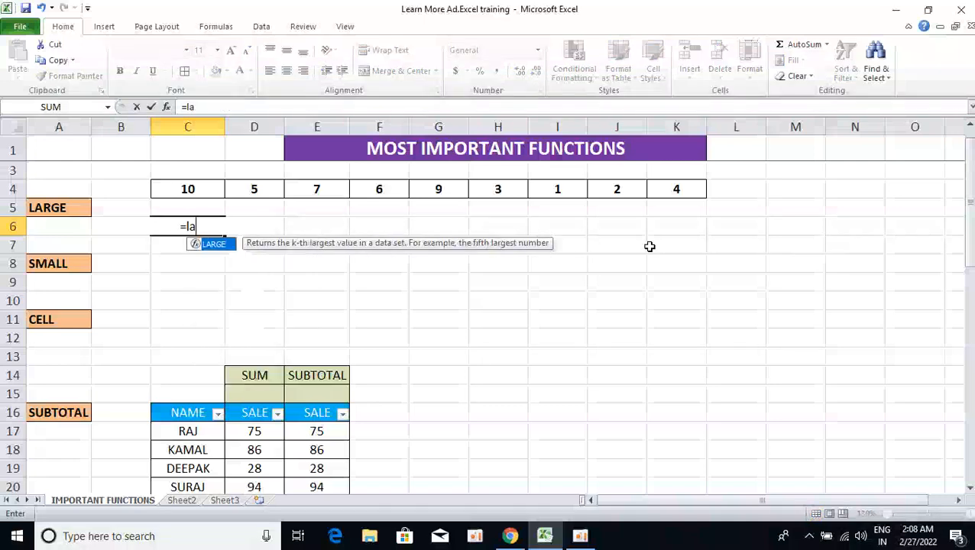
type("r")
key("Tab")
key("Up")
key("Up")
key("ctrl+shift+Right")
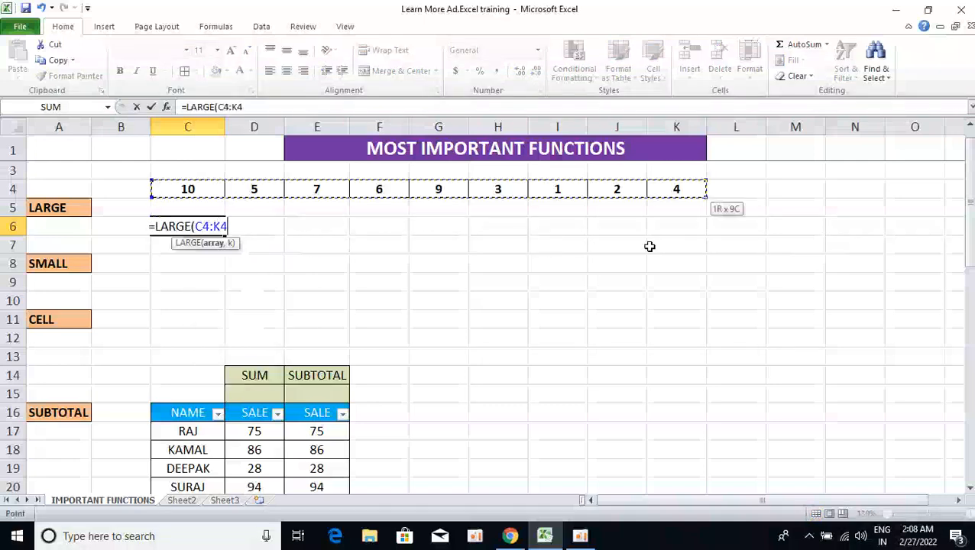
type(",")
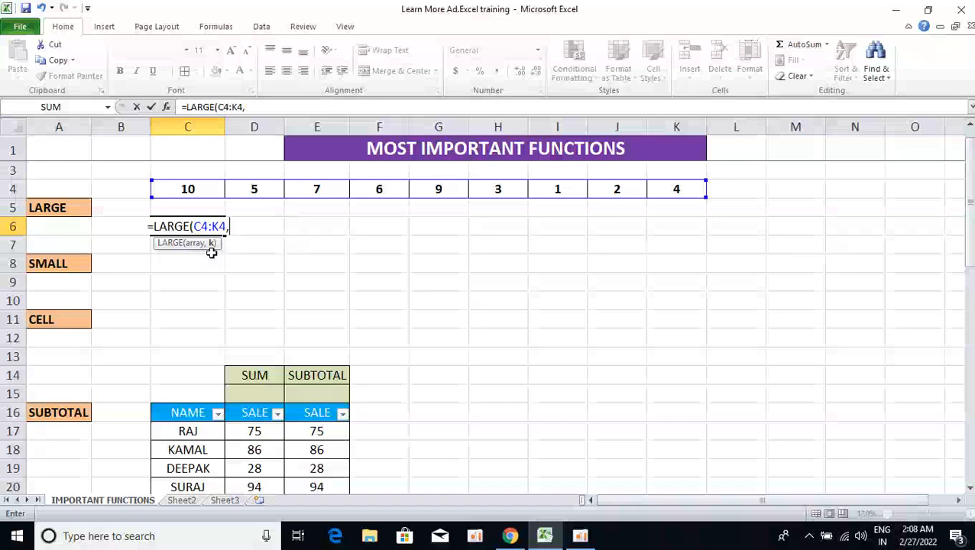
type("2)")
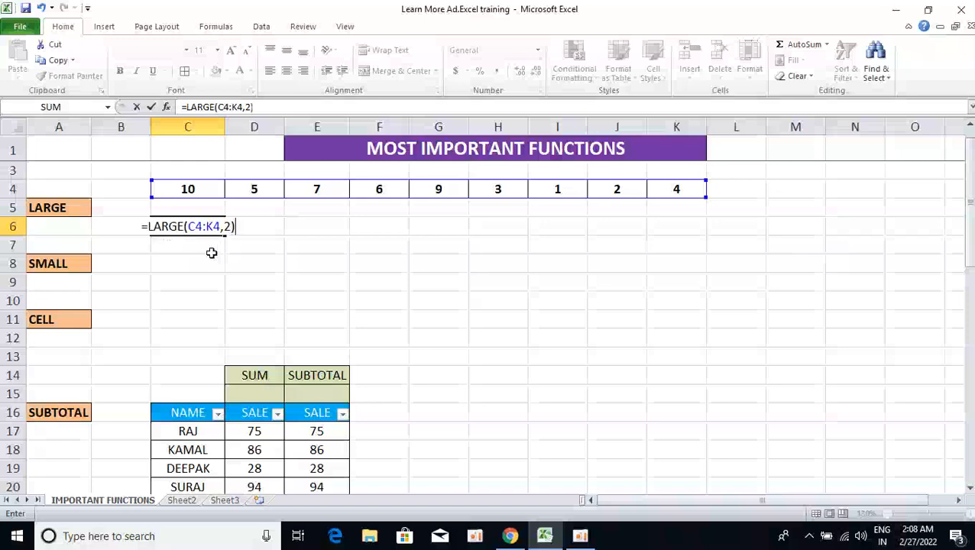
key("Return")
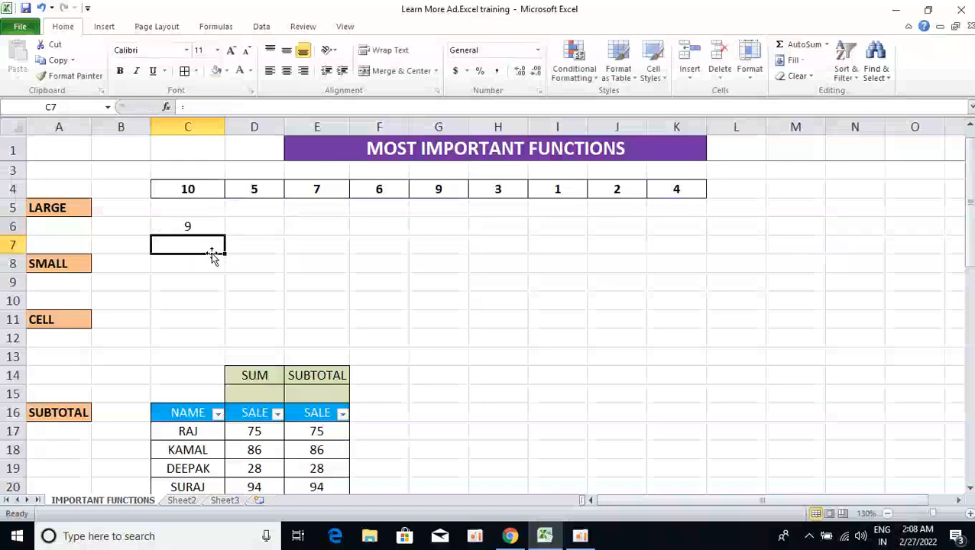
Change the values in C4 and D4 to 15 and 10.
key("Up")
key("Up")
key("Right")
key("Up")
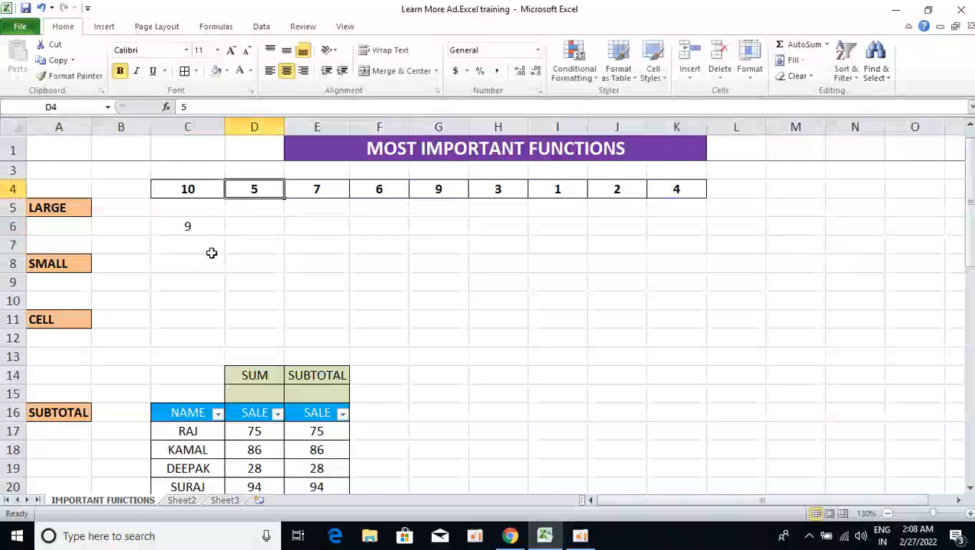
key("Left")
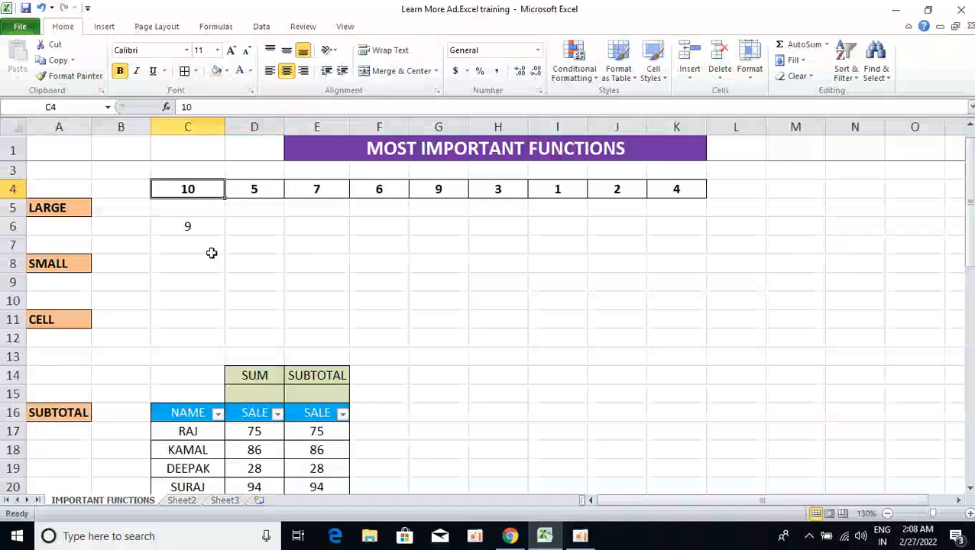
type("15")
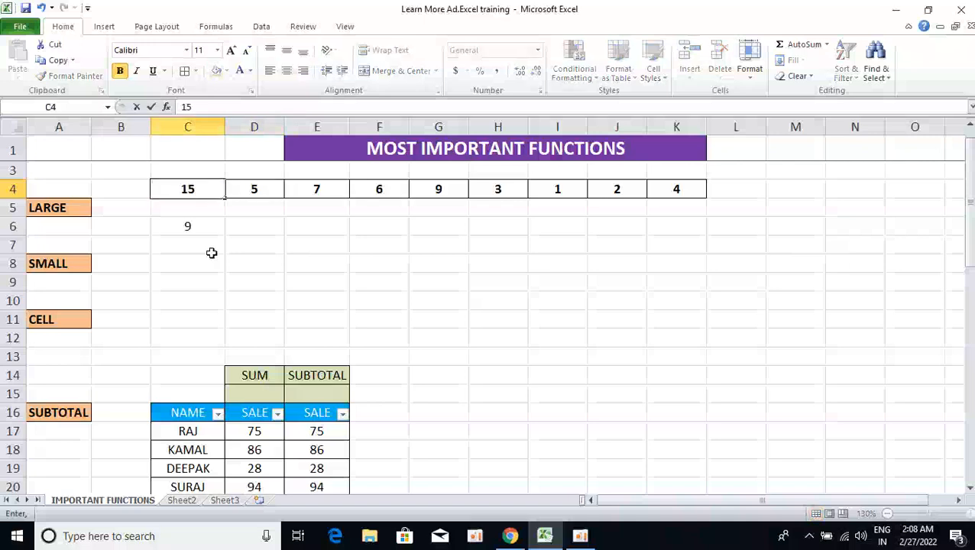
key("Return")
key("Up")
key("Right")
type("10")
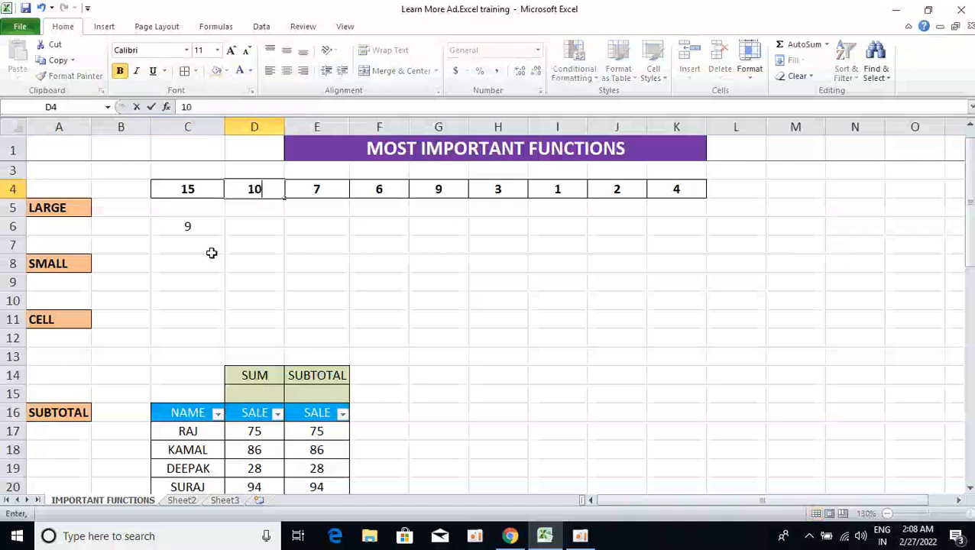
key("Return")
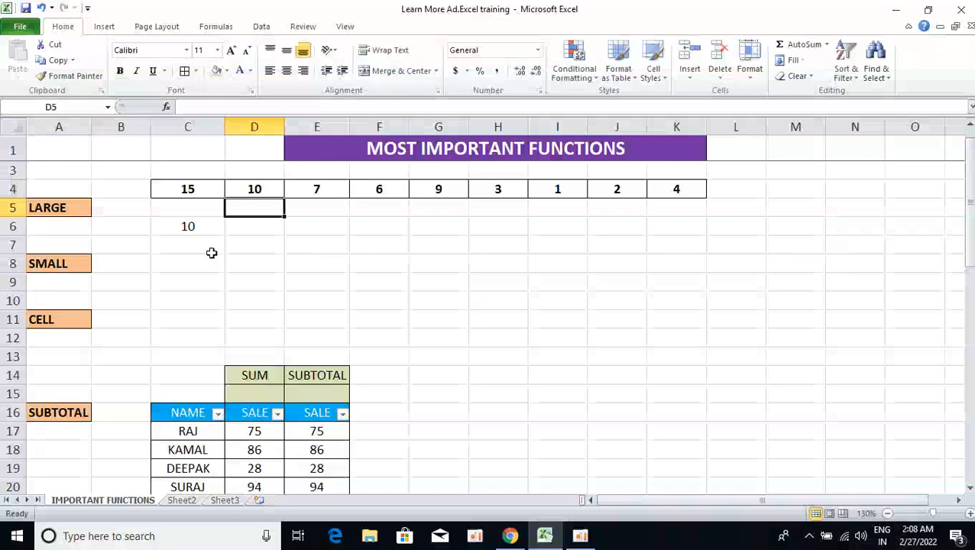
Enter =SMALL(C4:K4,2) in C8 beside the SMALL label to return the second-smallest value.
key("Down")
key("Down")
key("Down")
key("Left")
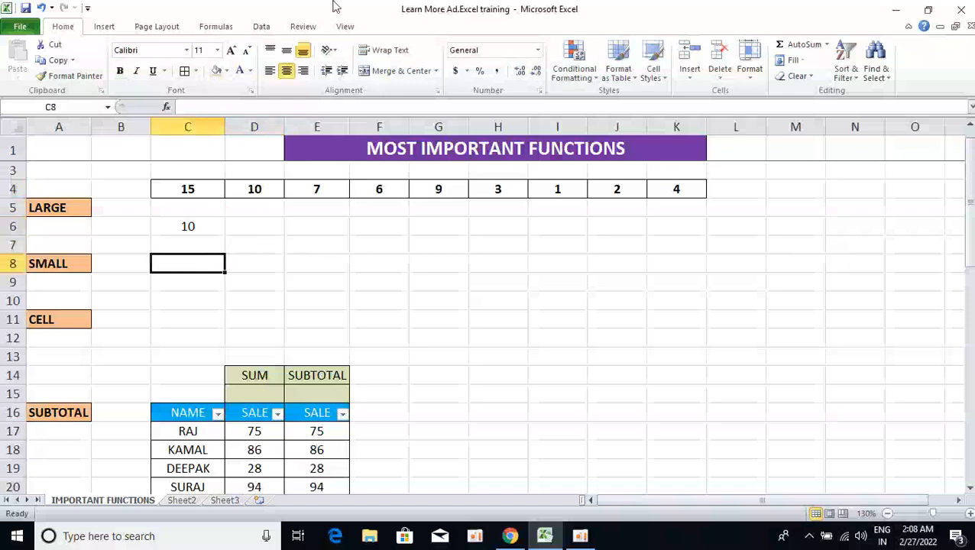
type("=sm")
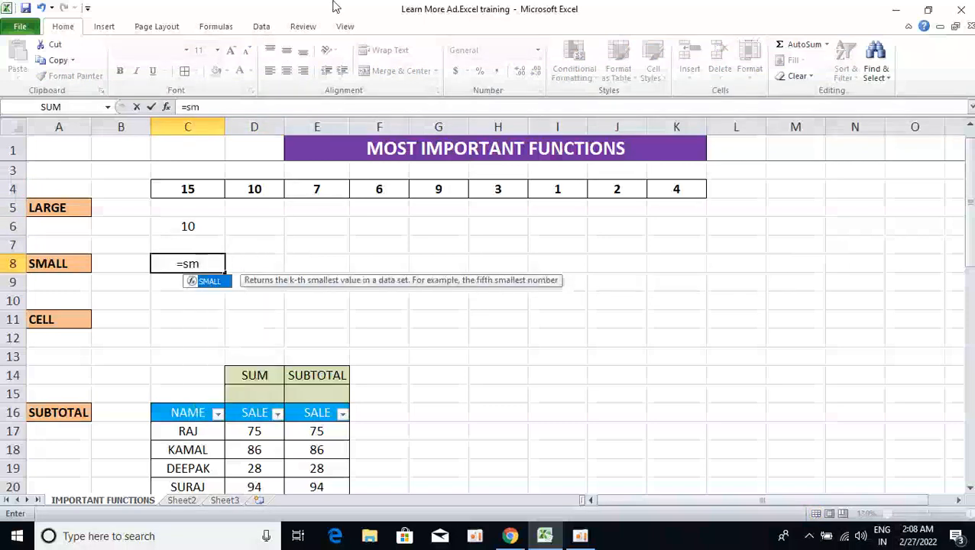
key("Tab")
key("Up")
key("Up")
key("Up")
key("Up")
key("ctrl+shift+Right")
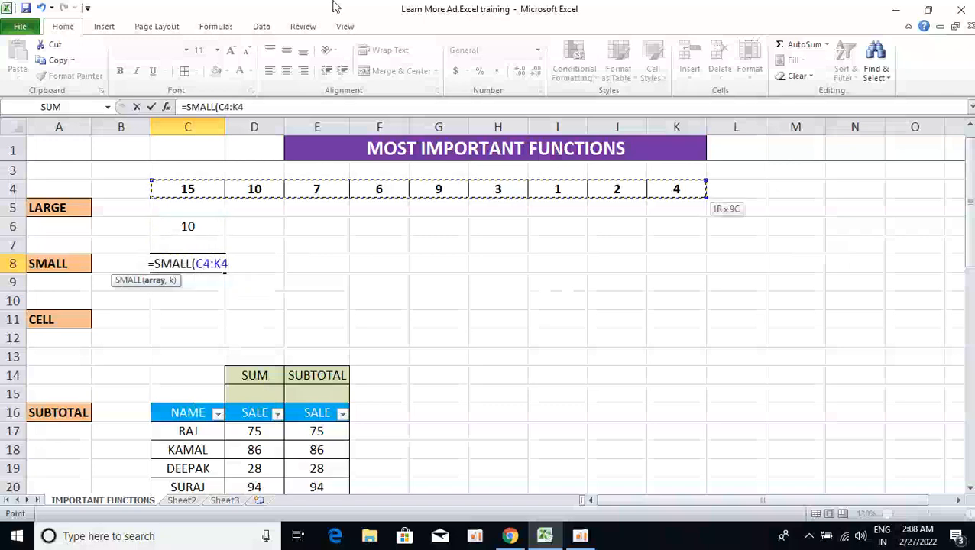
type(",")
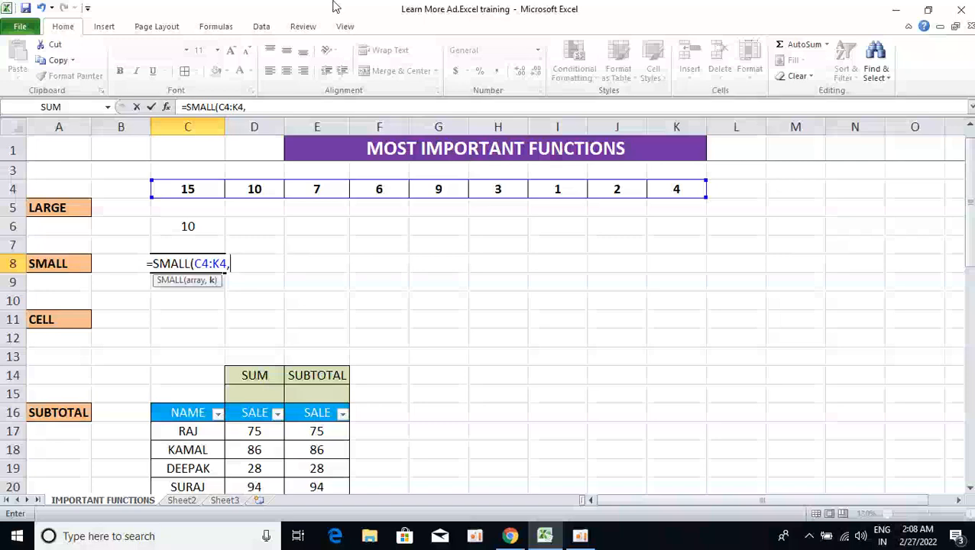
type("2)")
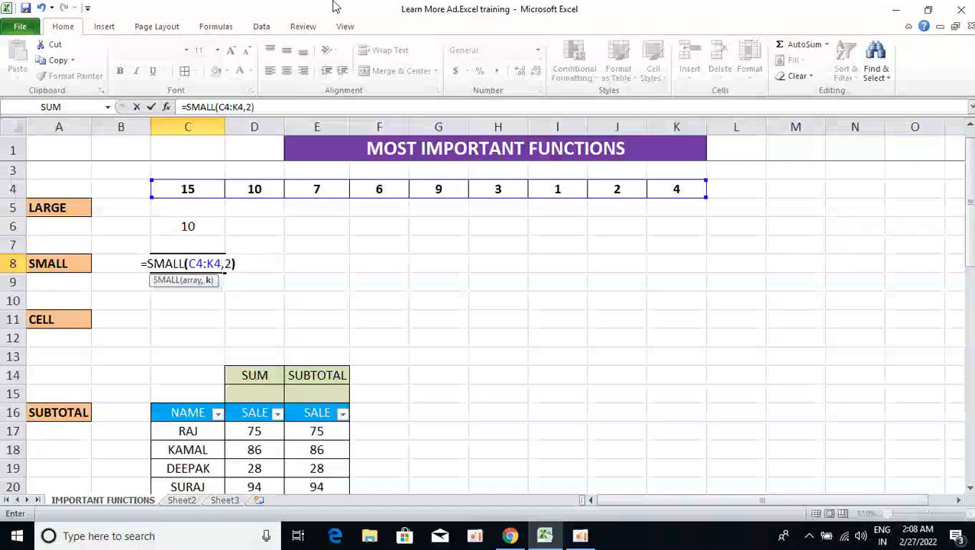
key("Return")
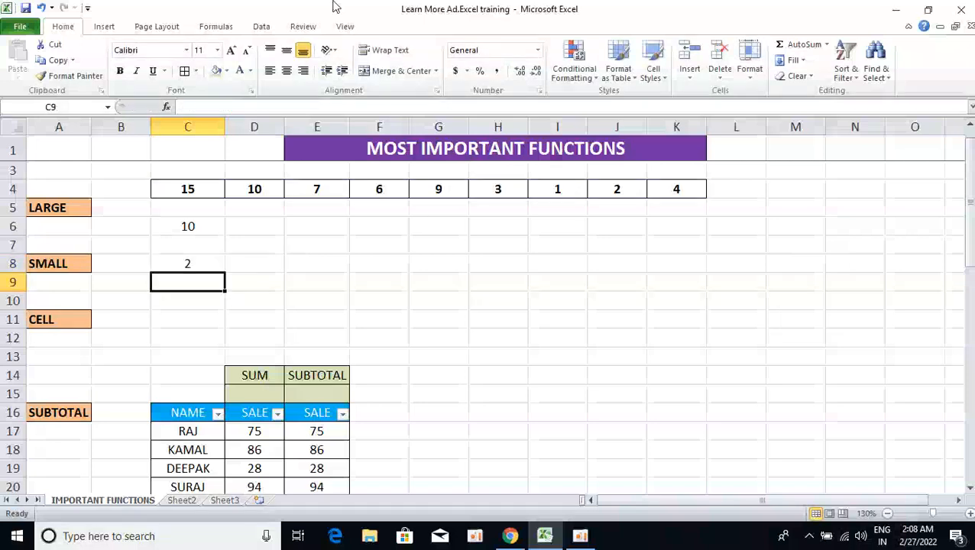
Enter =CELL("address") in C11 beside the CELL label.
key("Down")
key("Down")
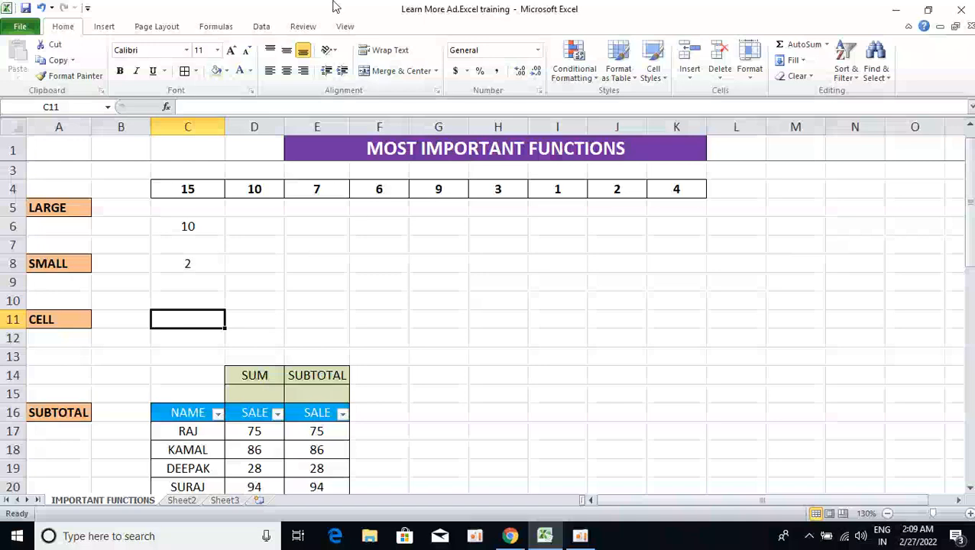
type("=cell")
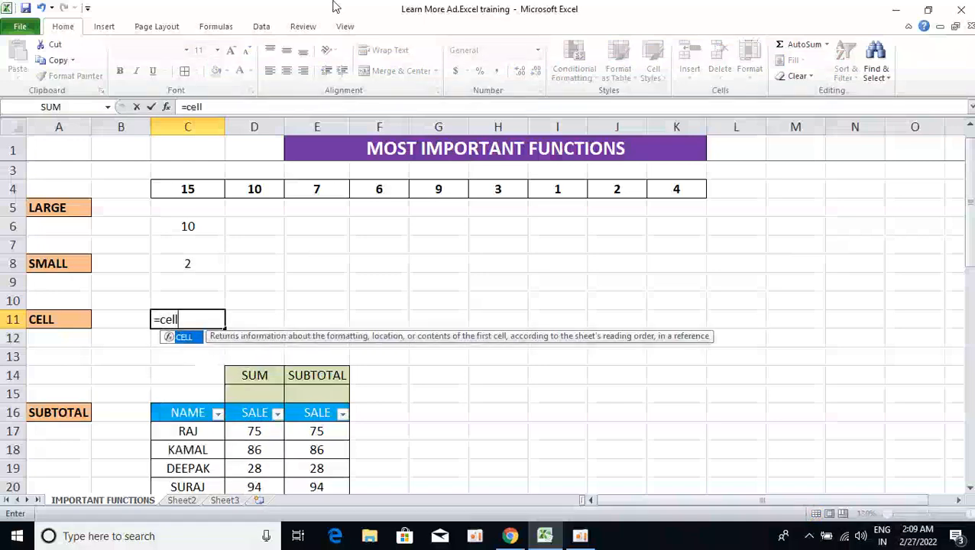
key("Tab")
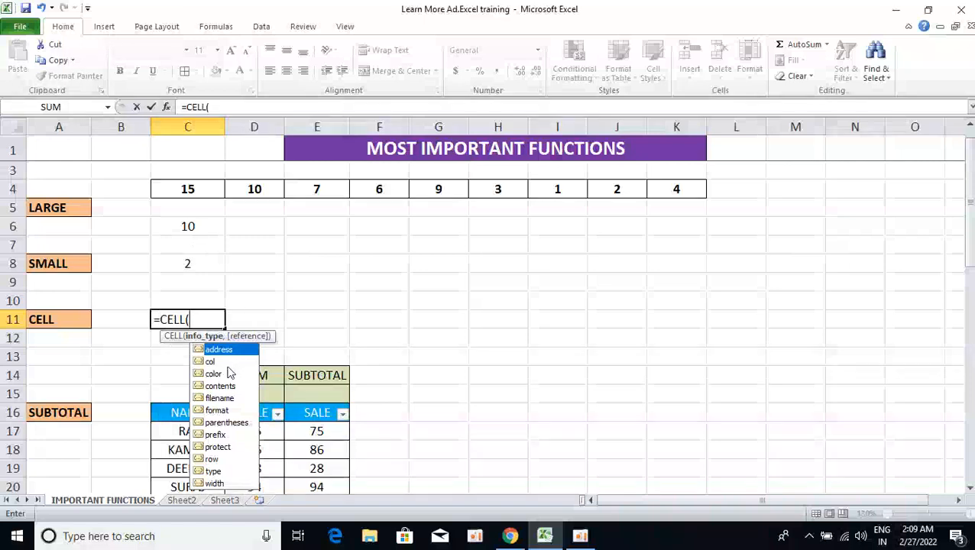
key("Down")
key("Down")
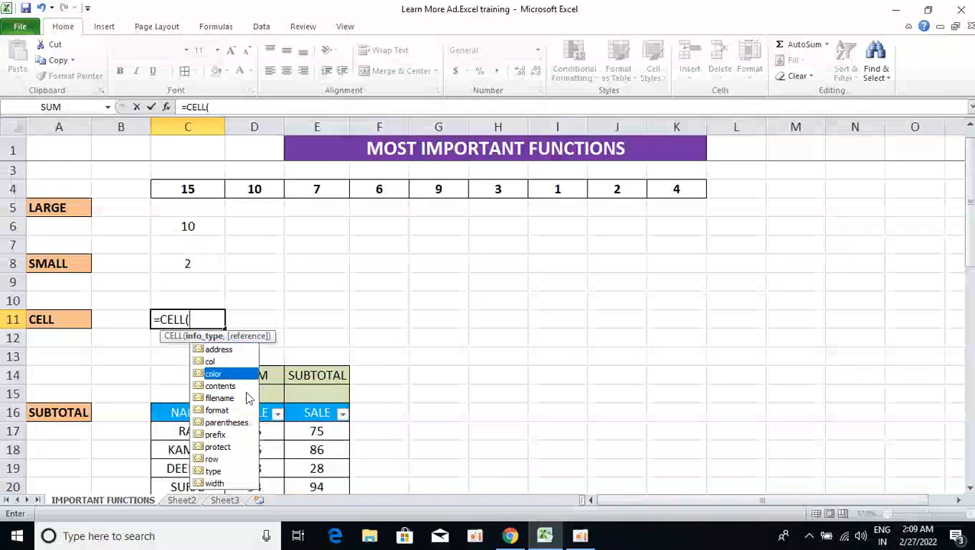
key("Up")
key("Up")
key("Tab")
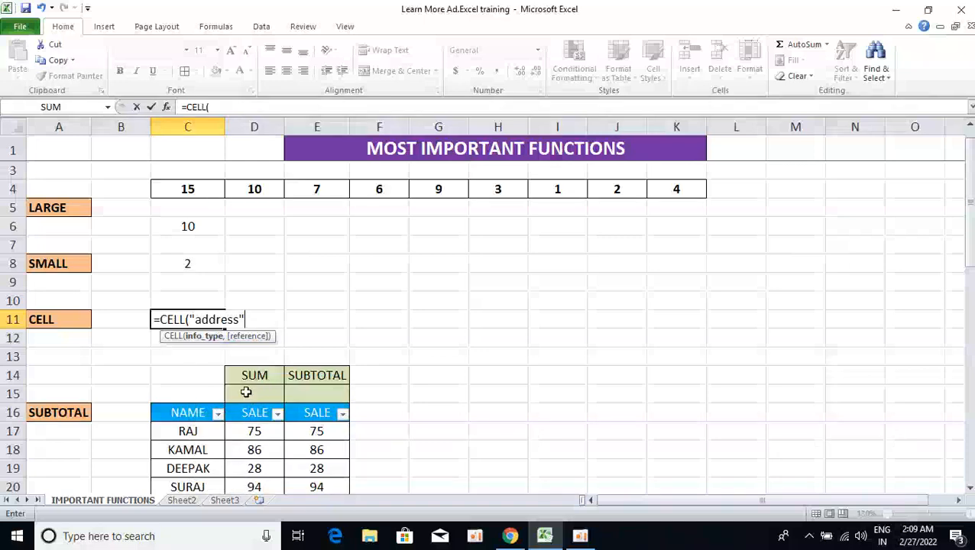
type(")")
key("Return")
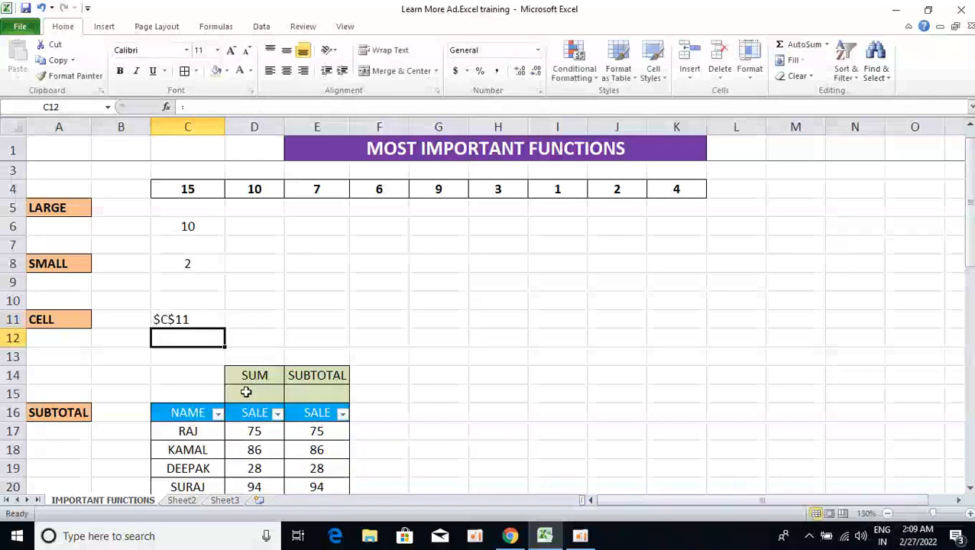
Enter =CELL("filename") in C12 to return the workbook's file path and sheet name.
key("Down")
key("Up")
type("=ce")
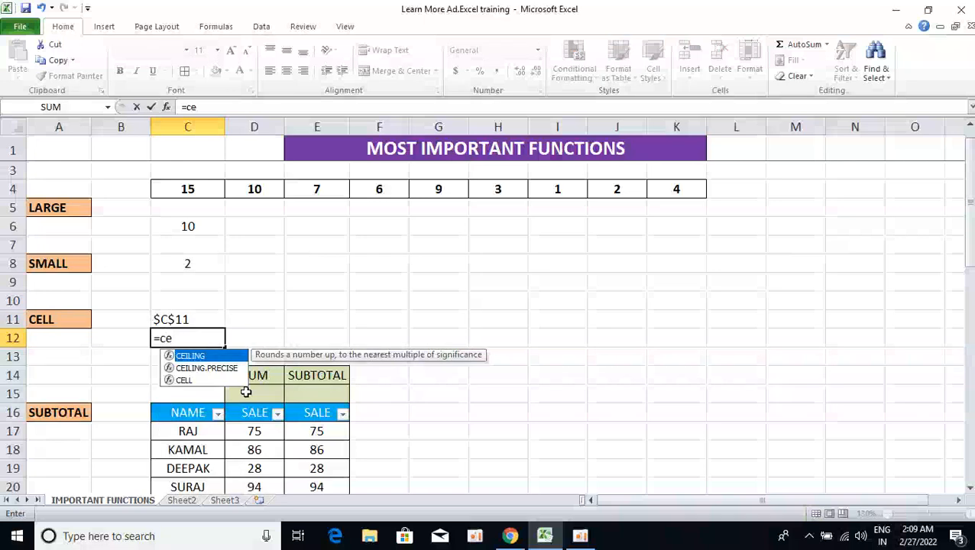
key("Down")
key("Down")
key("Tab")
key("Down")
key("Down")
key("Down")
key("Down")
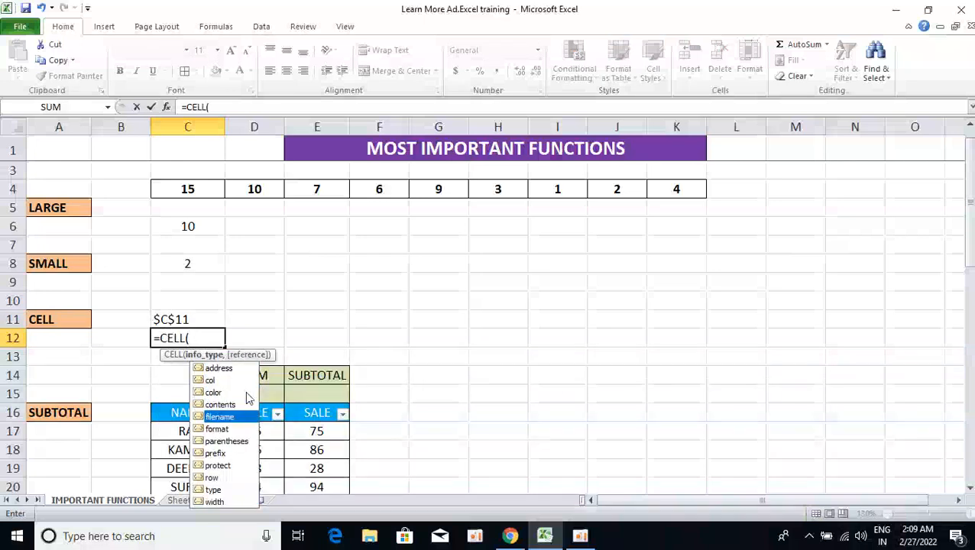
key("Tab")
type(")")
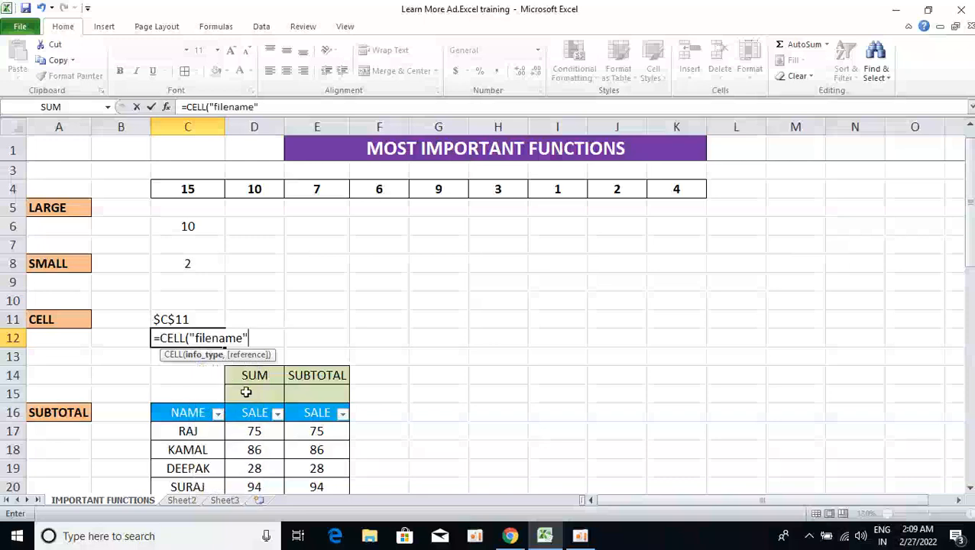
key("Return")
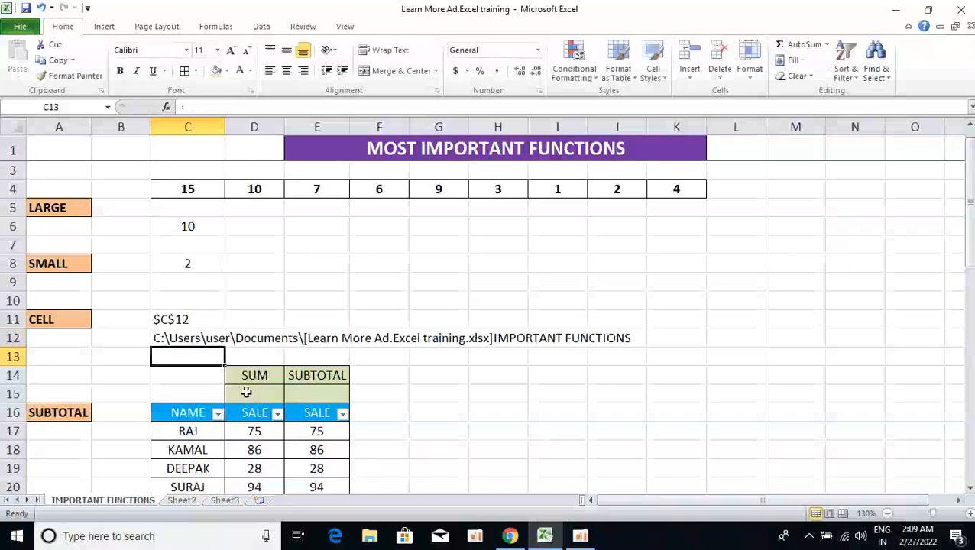
Examine the file path text returned in row 12.
key("Up")
key("Right")
key("Right")
key("Right")
key("Right")
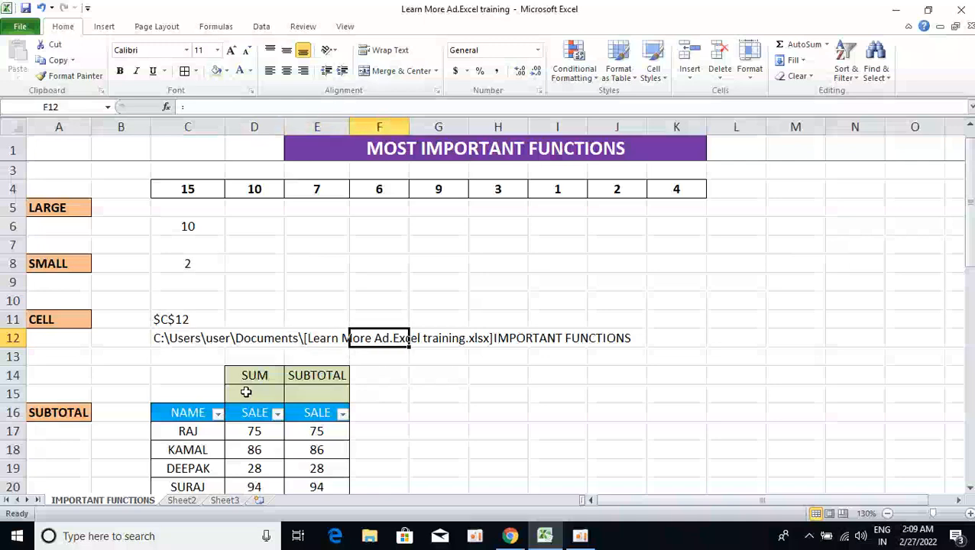
key("Right")
key("Down")
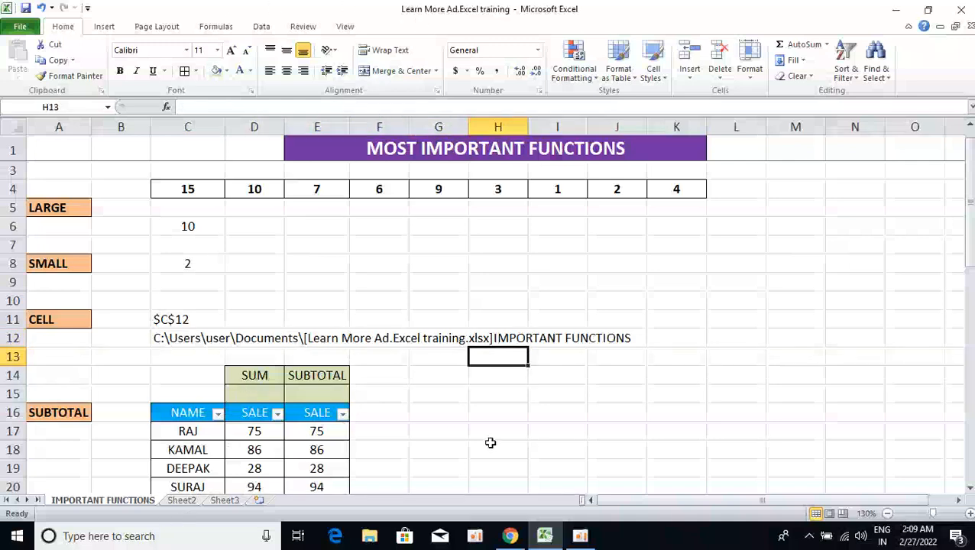
left_click(553, 339)
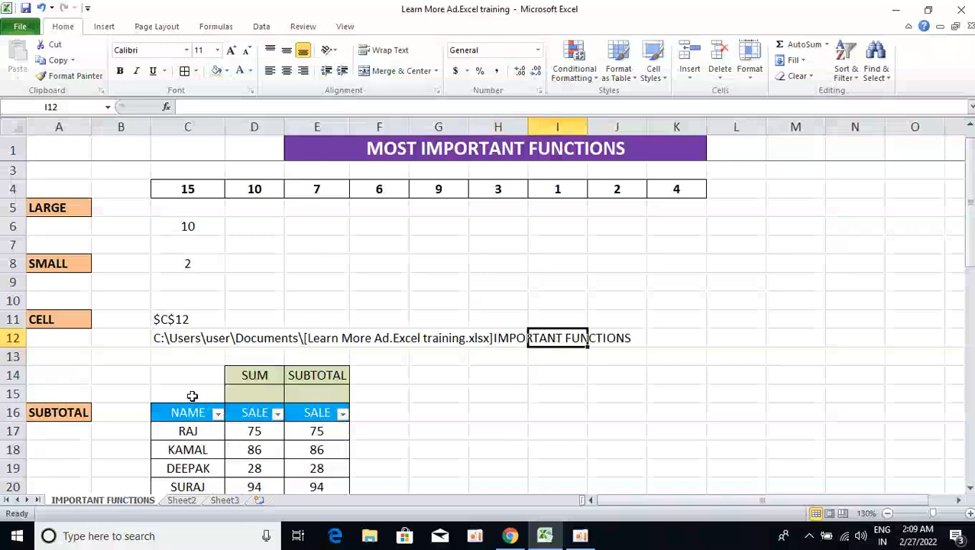
Browse the SUM and SUBTOTAL sales table with its NAME and SALE columns in rows 14 to 37.
key("ctrl+Left")
key("ctrl+Left")
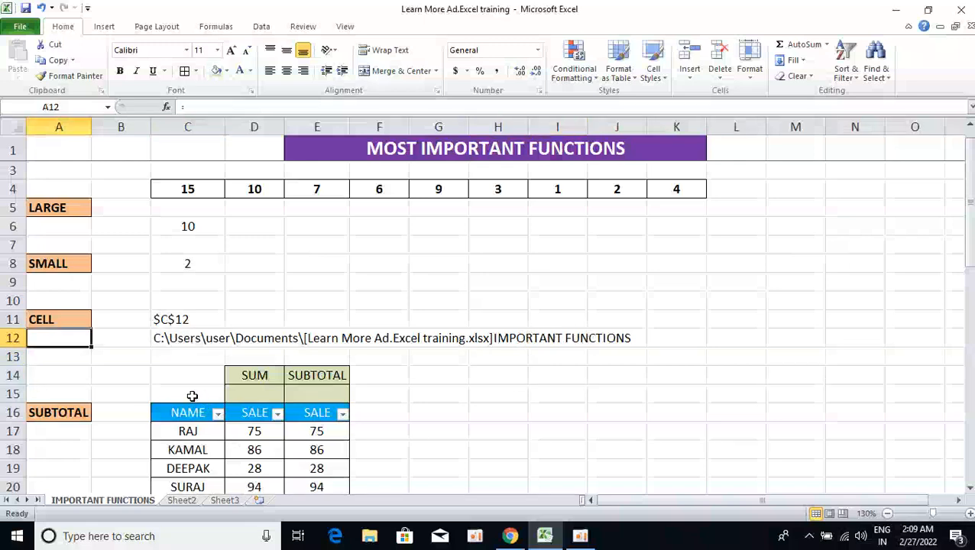
key("ctrl+Down")
key("ctrl+Right")
key("Down")
key("ctrl+Down")
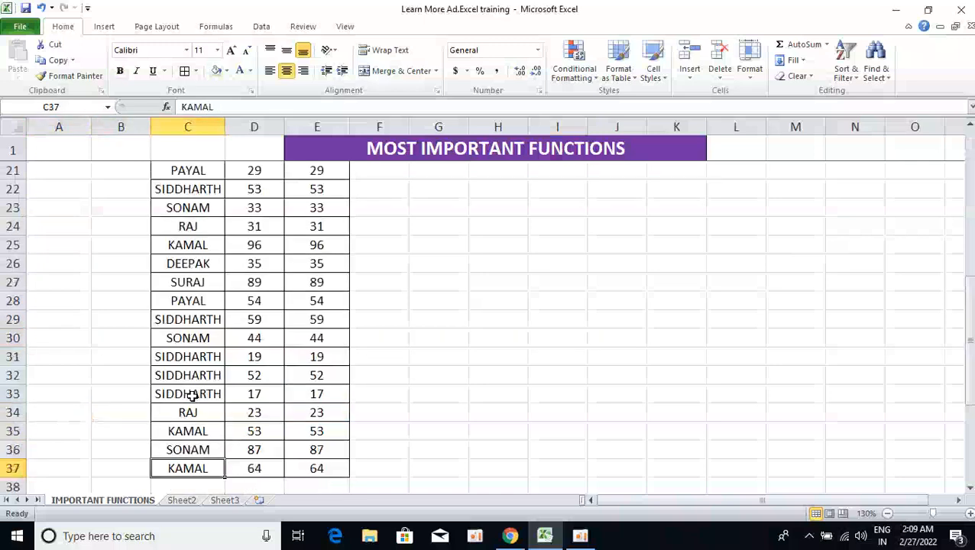
key("Right")
key("ctrl+Up")
key("Up")
key("Up")
key("Down")
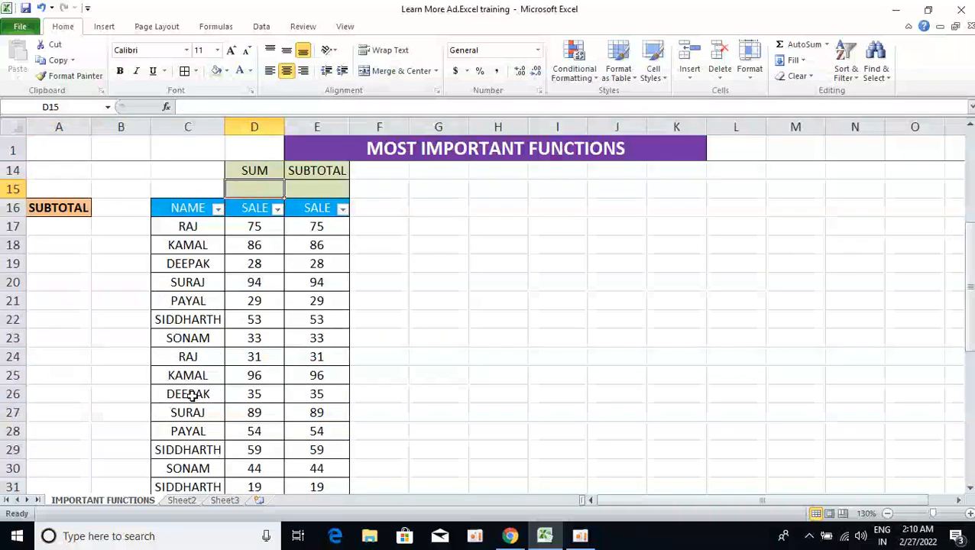
key("Down")
key("Down")
key("Up")
key("Left")
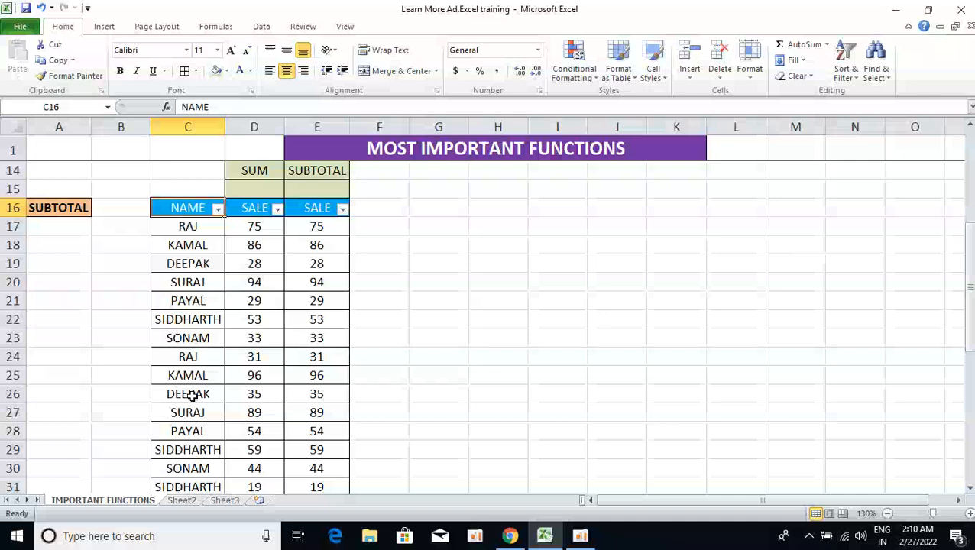
key("Up")
key("Up")
key("Right")
key("shift+Right")
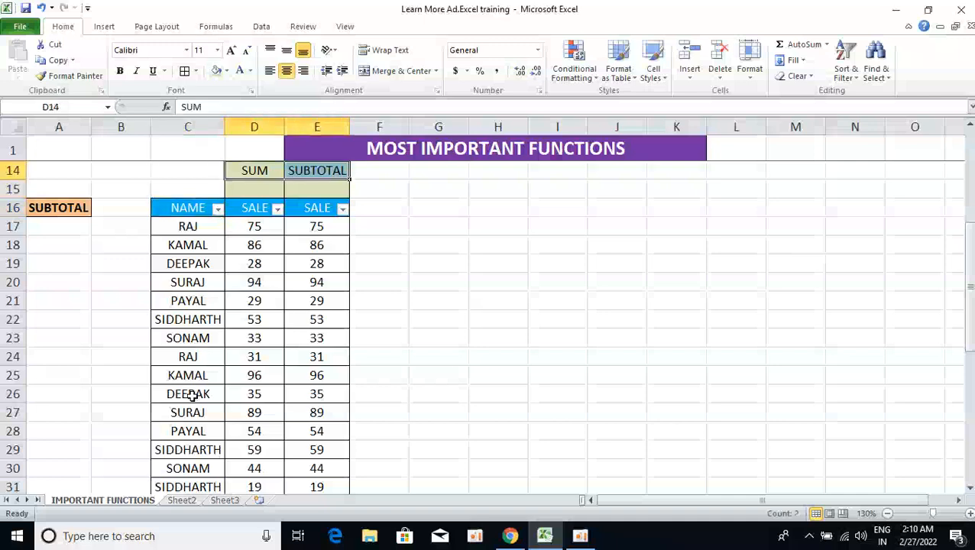
key("shift+Left")
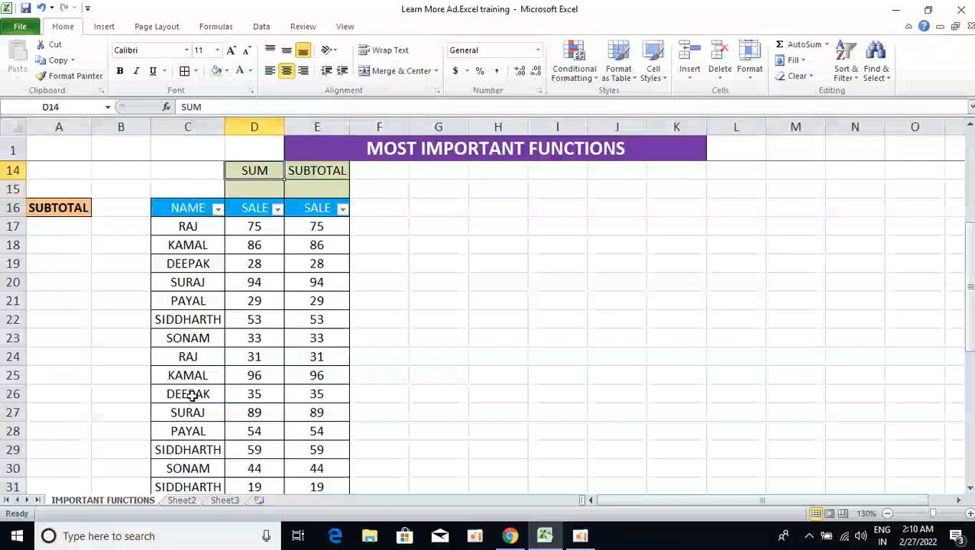
key("Down")
key("Down")
key("Down")
key("ctrl+shift+Down")
key("Up")
key("Up")
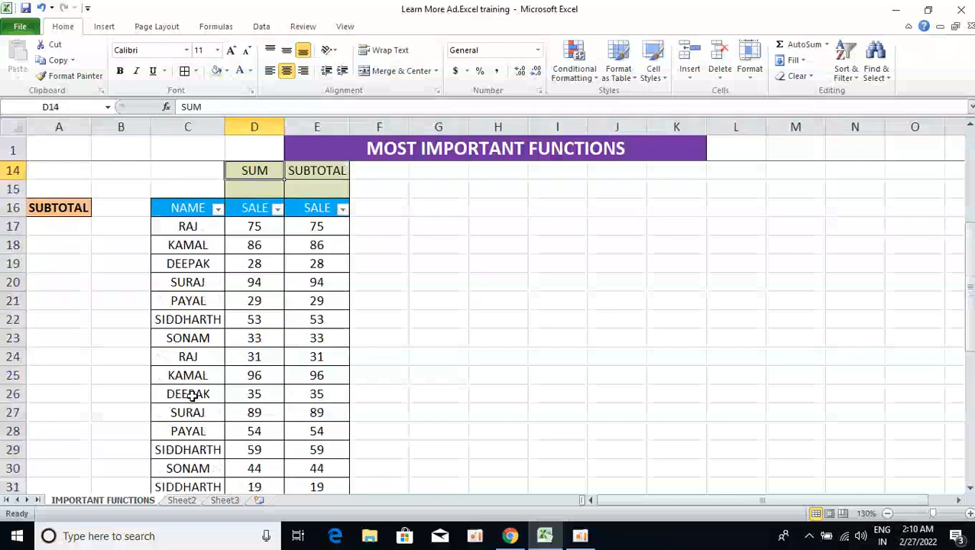
Enter =SUM(D17:D37) in D15 under the SUM heading to total the SALE column.
key("Down")
type("=sum")
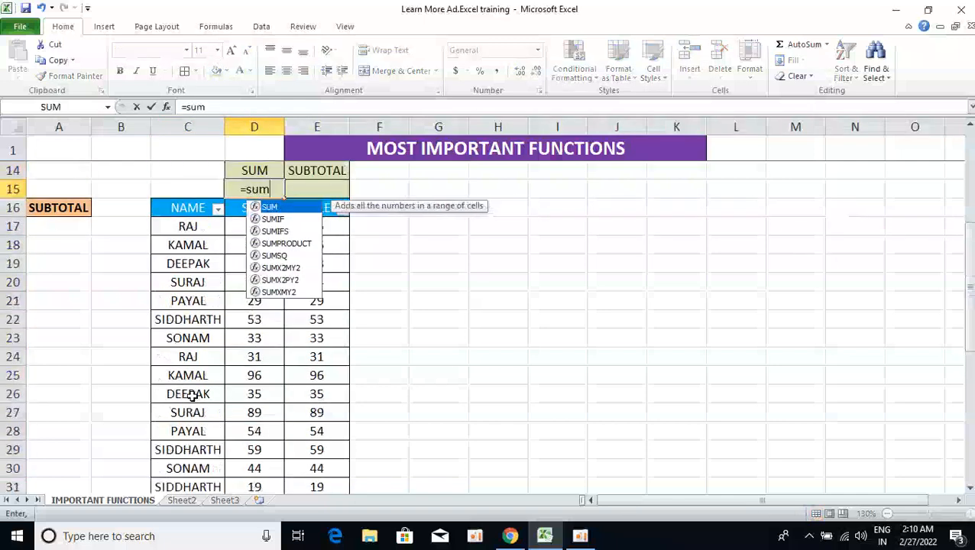
key("Tab")
key("Down")
key("Down")
key("ctrl+shift+Down")
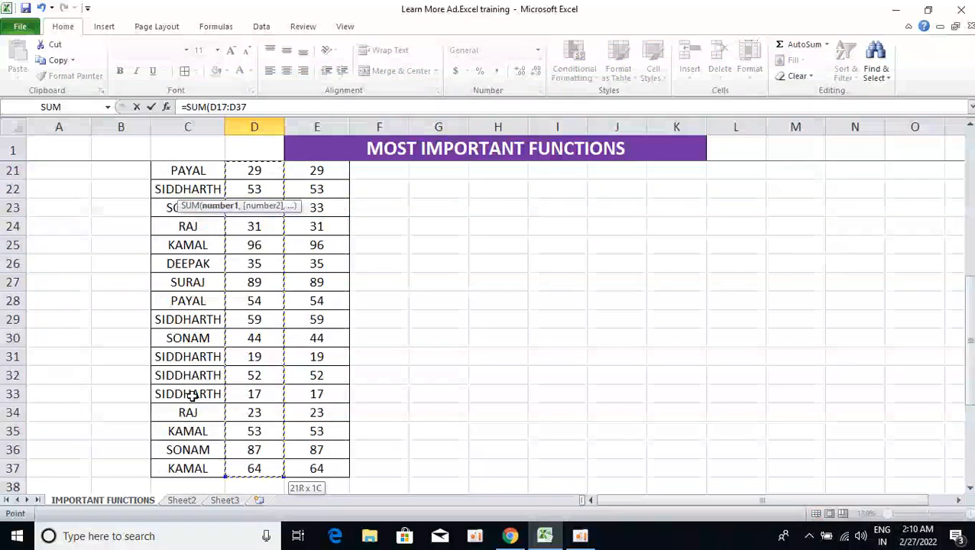
type(")")
key("Return")
Select the SALE values D17:D37 to check their total against the SUM result.
key("Down")
key("Down")
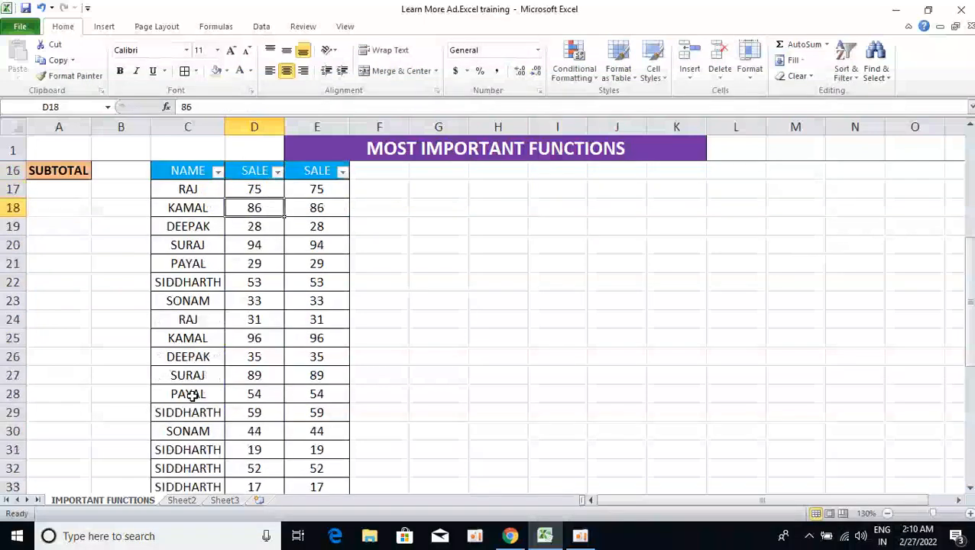
key("Up")
key("Up")
key("Up")
key("Up")
key("Up")
key("Down")
key("Down")
key("Down")
key("Left")
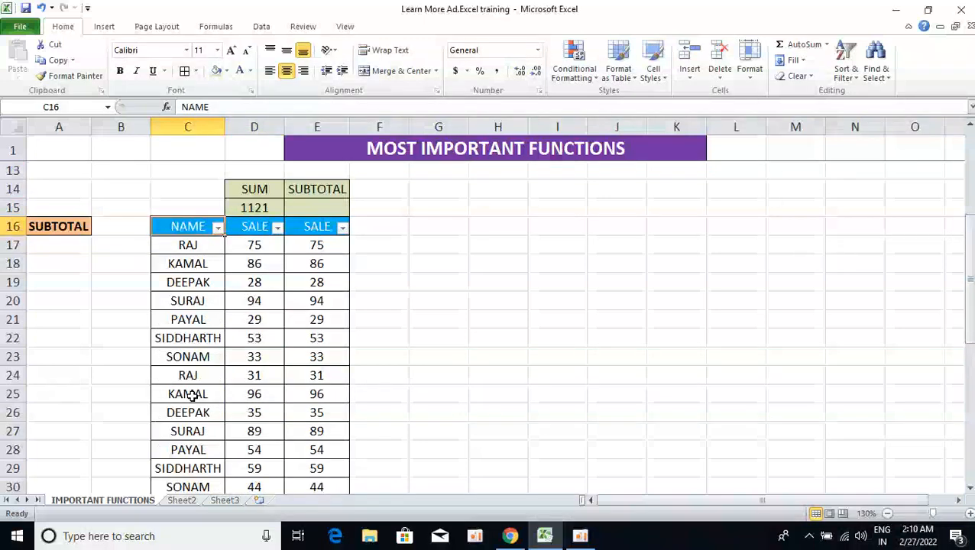
key("Right")
key("Down")
key("ctrl+shift+Down")
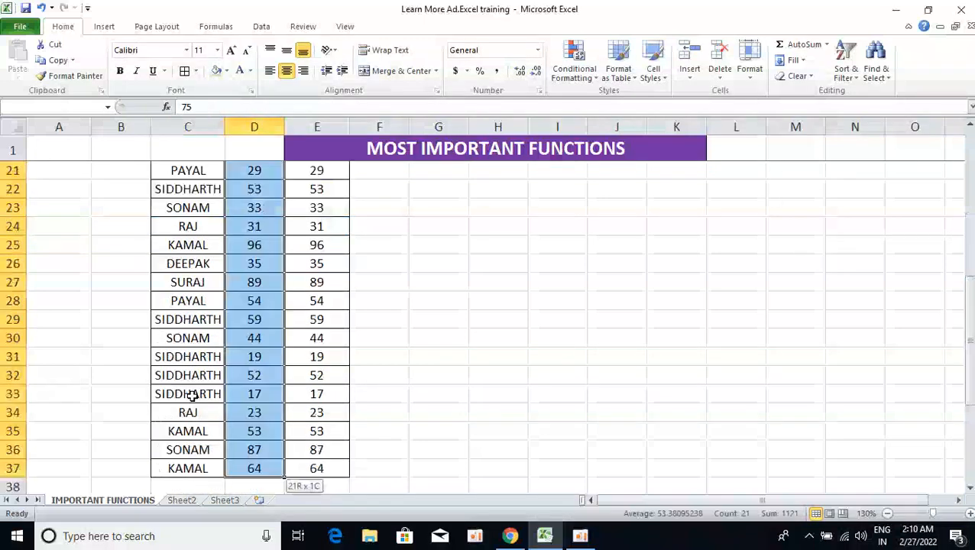
Filter the NAME column to show only DEEPAK.
key("Up")
key("Left")
key("alt+Down")
key("Down")
key("Down")
key("Down")
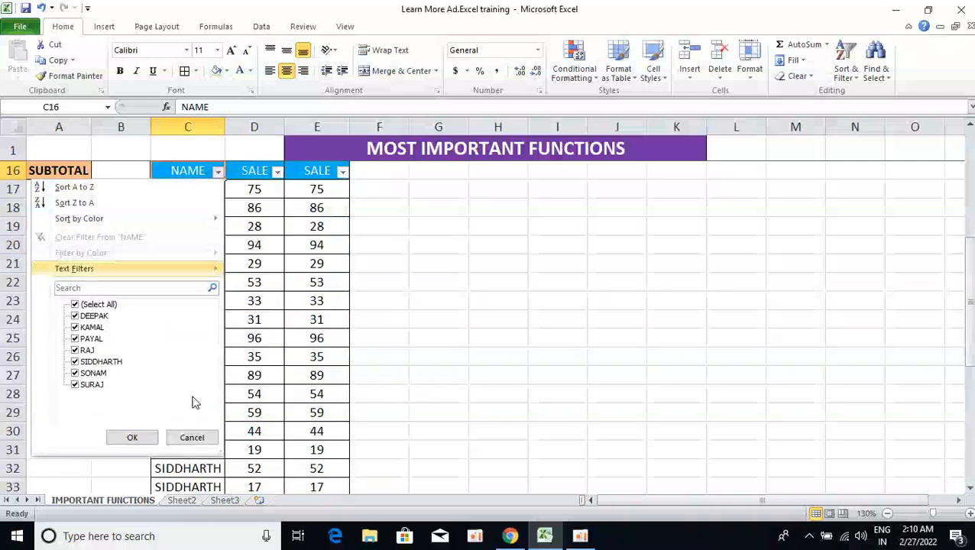
key("Down")
key("Down")
key("space")
key("Down")
key("space")
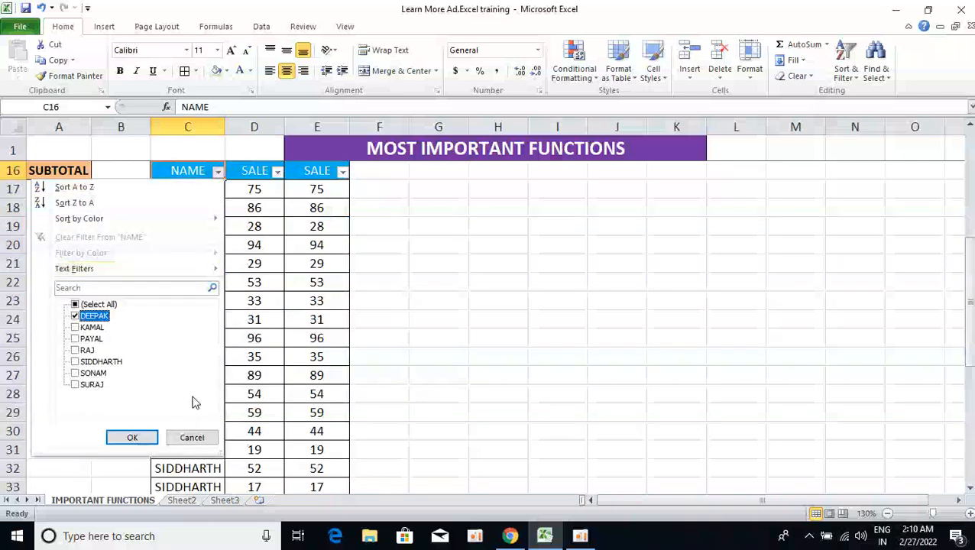
key("Return")
Select the two filtered DEEPAK sales and compare them with the SUM formula in D15.
key("Right")
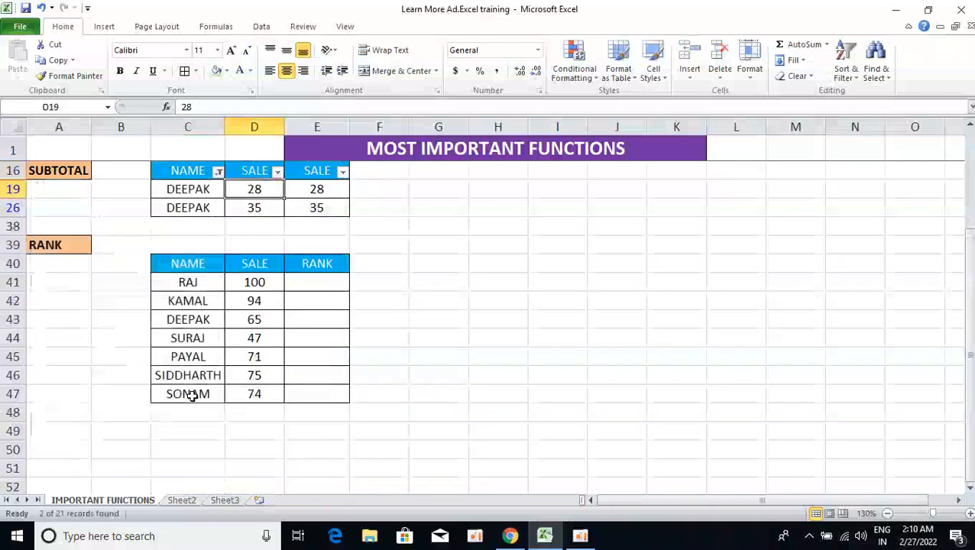
key("Up")
key("Up")
key("Down")
key("Down")
key("shift+Down")
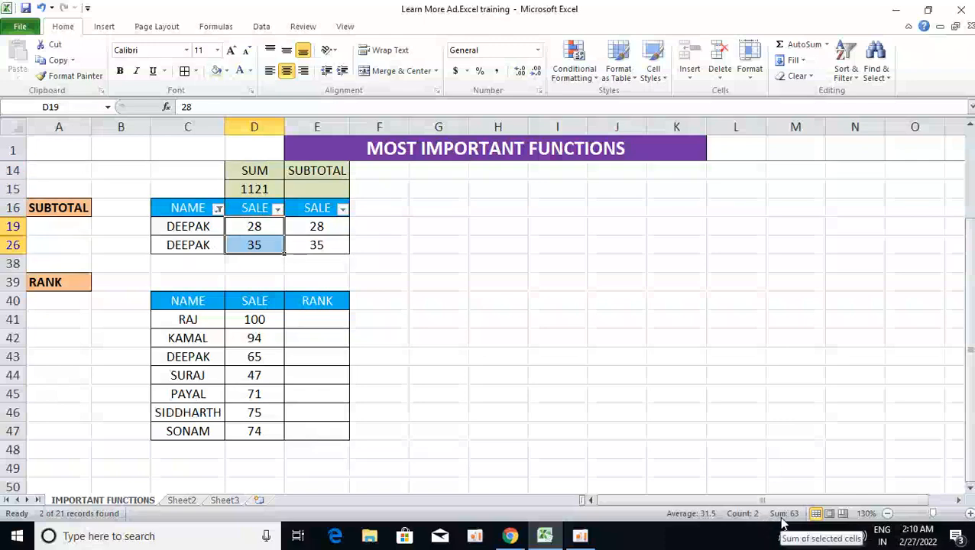
left_click(263, 192)
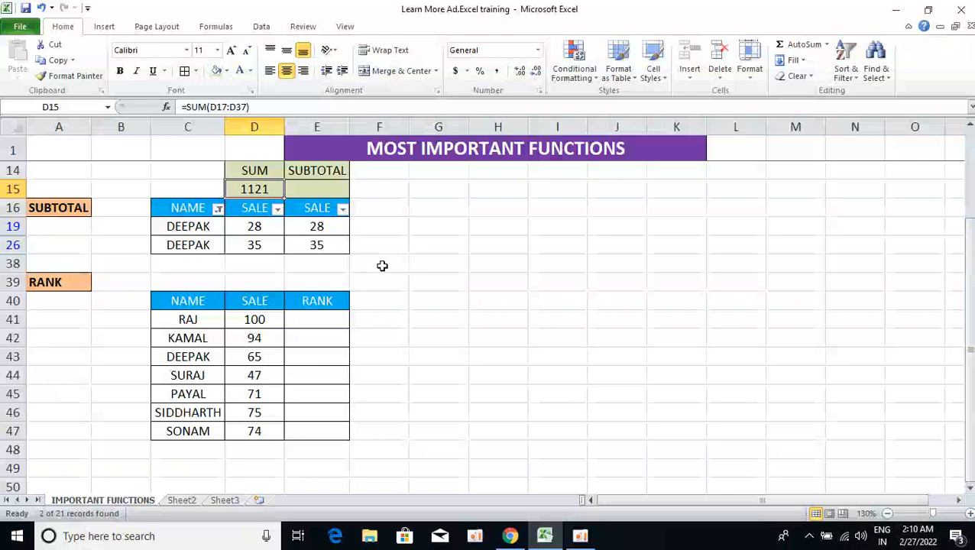
Turn off the AutoFilter on the sales table and reselect the SALE column values.
key("ctrl+shift+l")
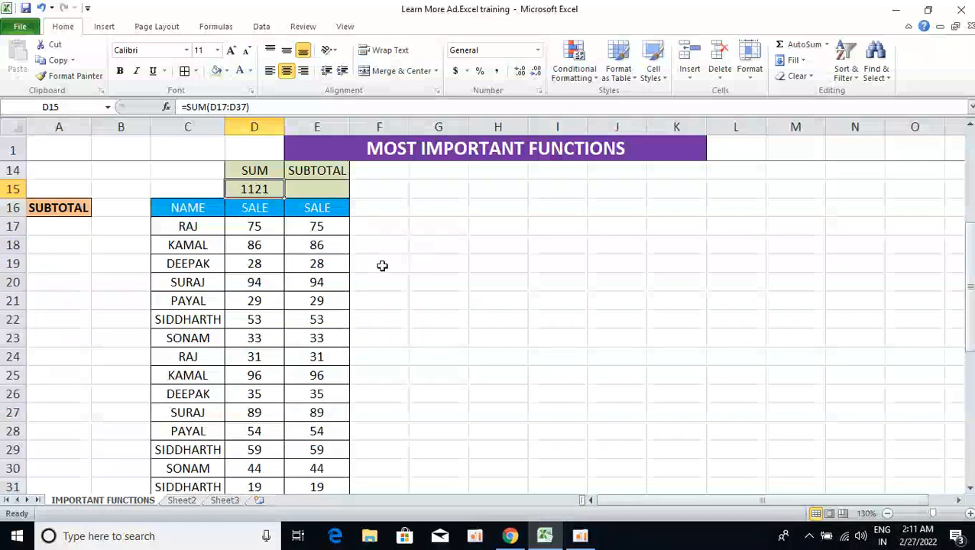
key("Down")
key("ctrl+shift+Down")
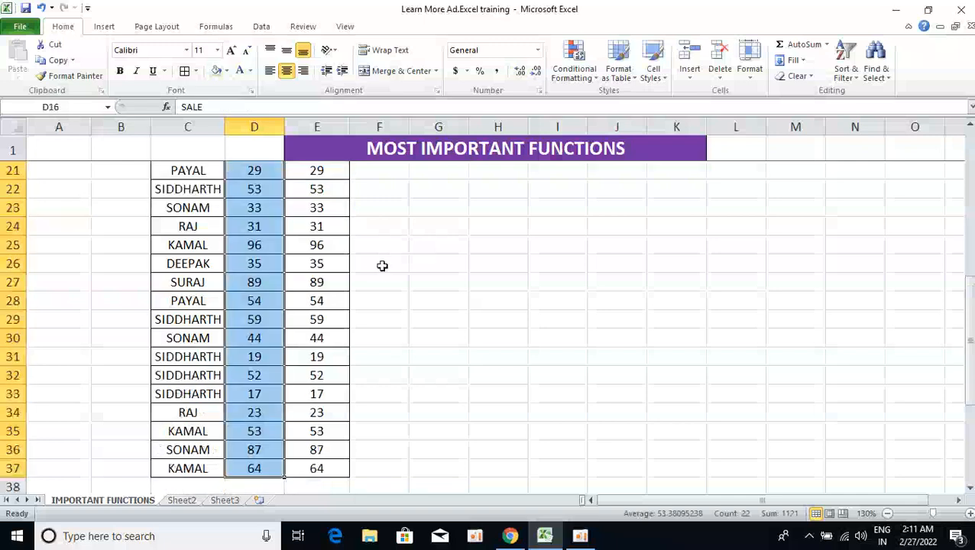
key("Up")
key("Up")
key("Down")
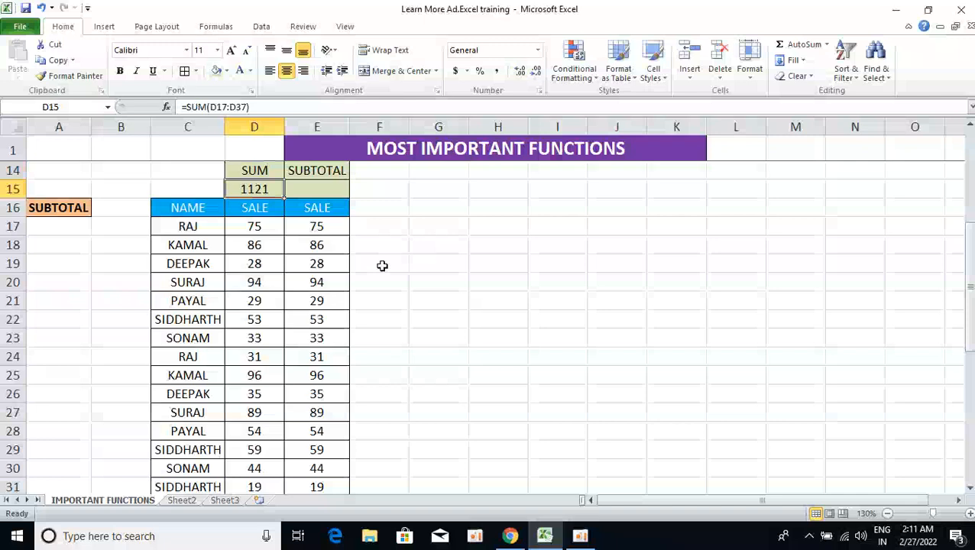
Enter =SUBTOTAL(9,E17:E37) in E15 under the SUBTOTAL heading, choosing 9 - SUM as the function number.
key("Left")
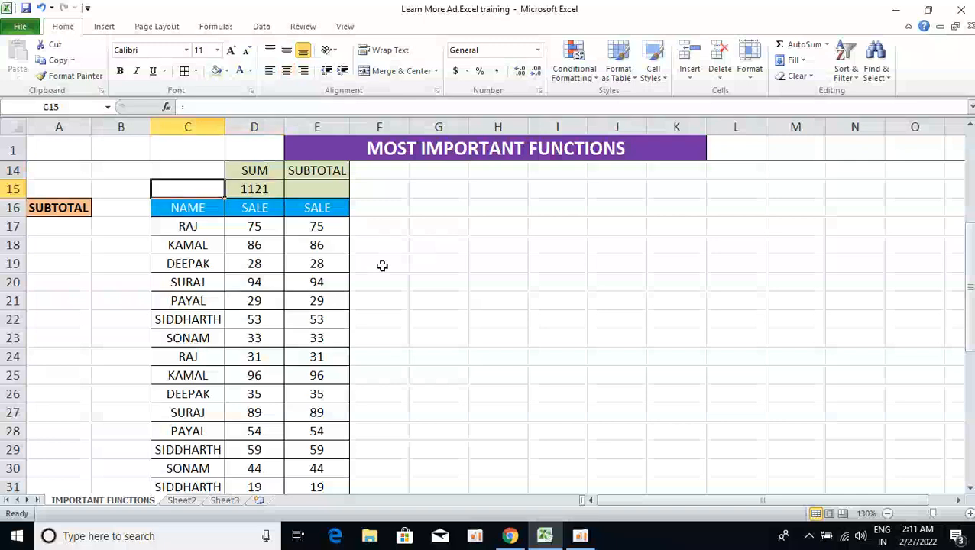
key("Down")
key("Right")
key("Right")
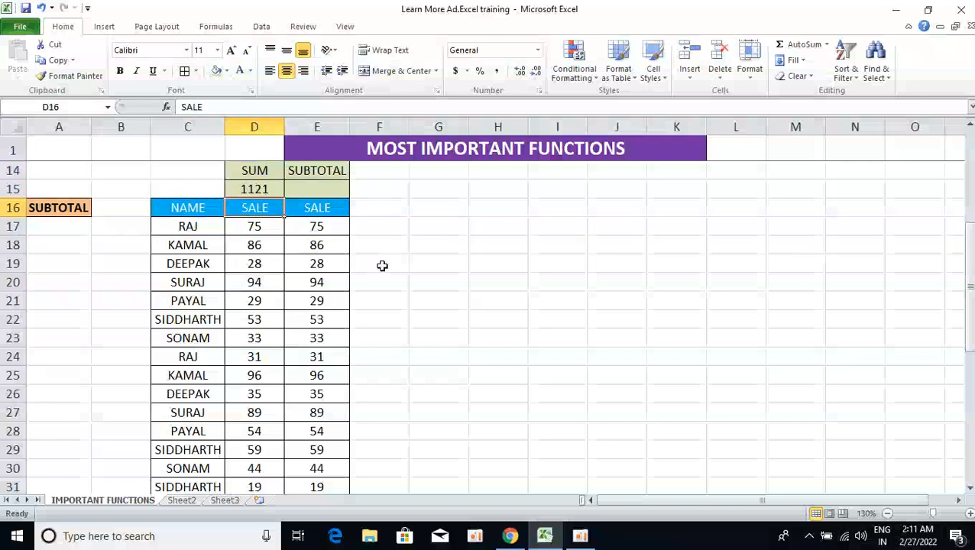
key("Up")
key("Down")
key("Up")
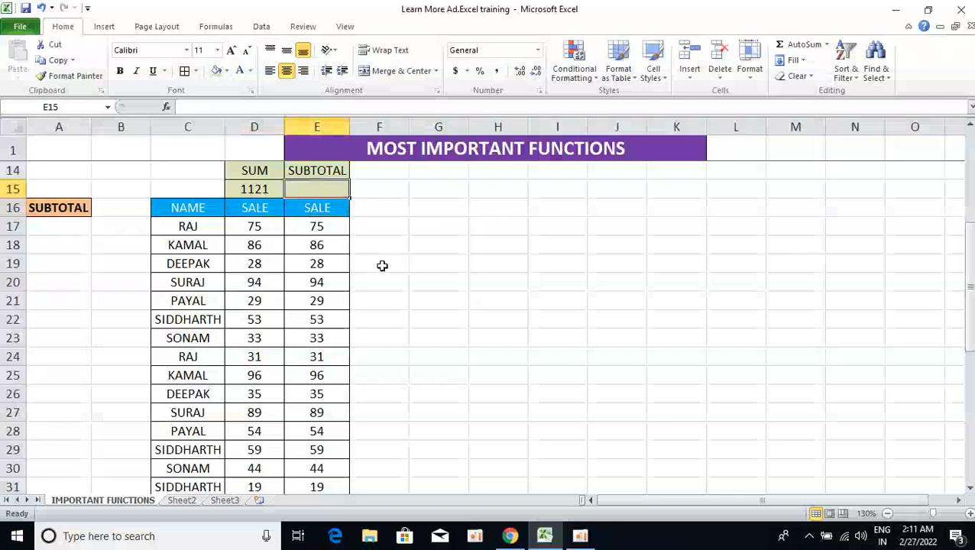
type("=")
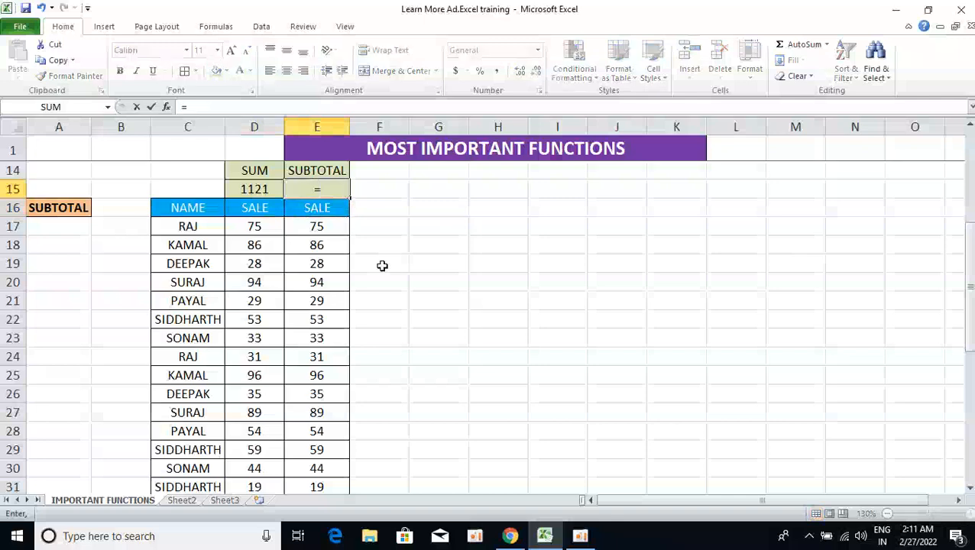
type("subto")
key("Tab")
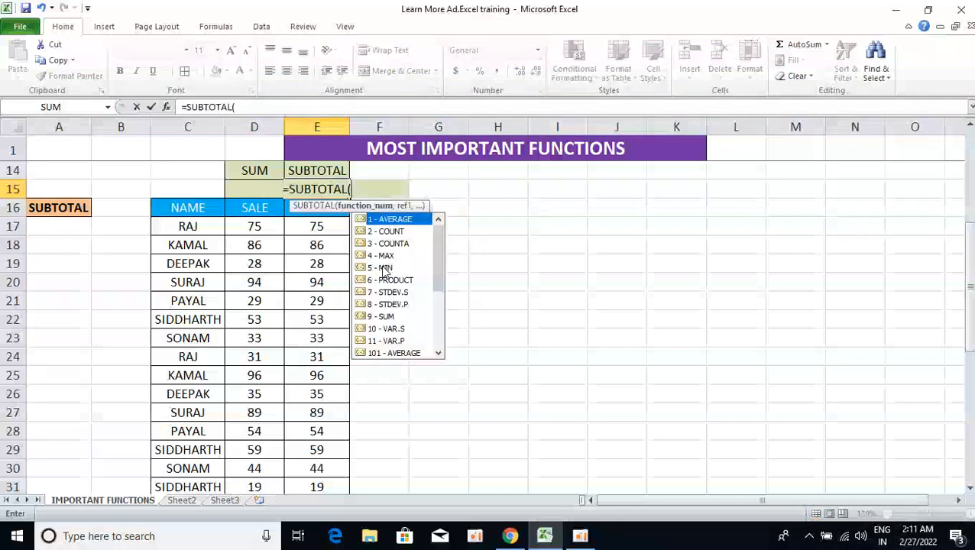
key("Down")
key("Down")
key("Down")
key("Up")
key("Up")
key("Up")
key("Down")
key("Down")
key("Down")
key("Down")
key("Down")
key("Down")
key("Down")
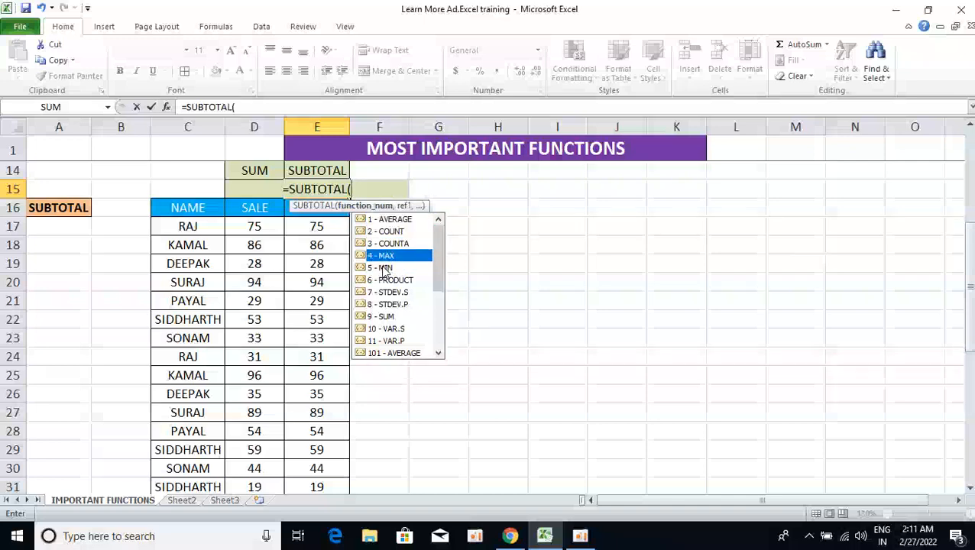
key("Down")
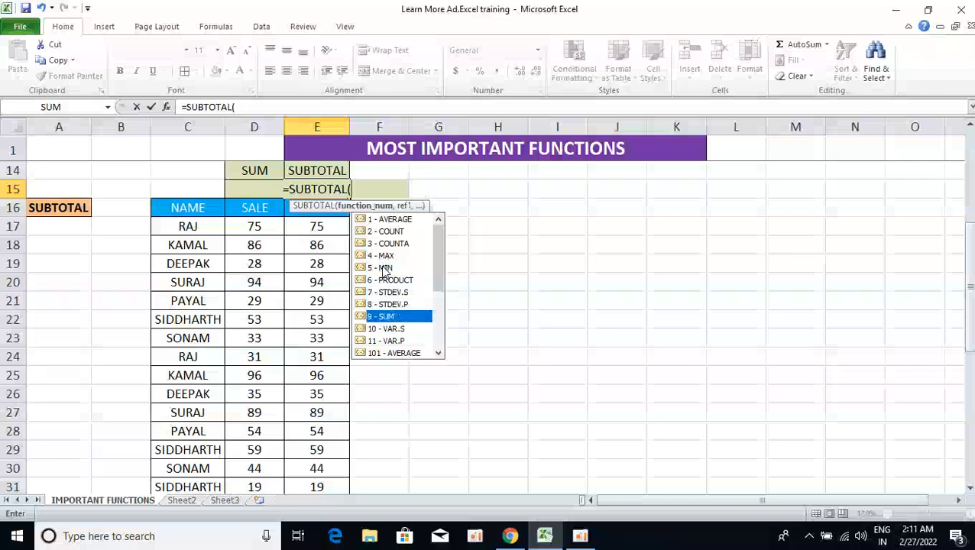
double_click(404, 316)
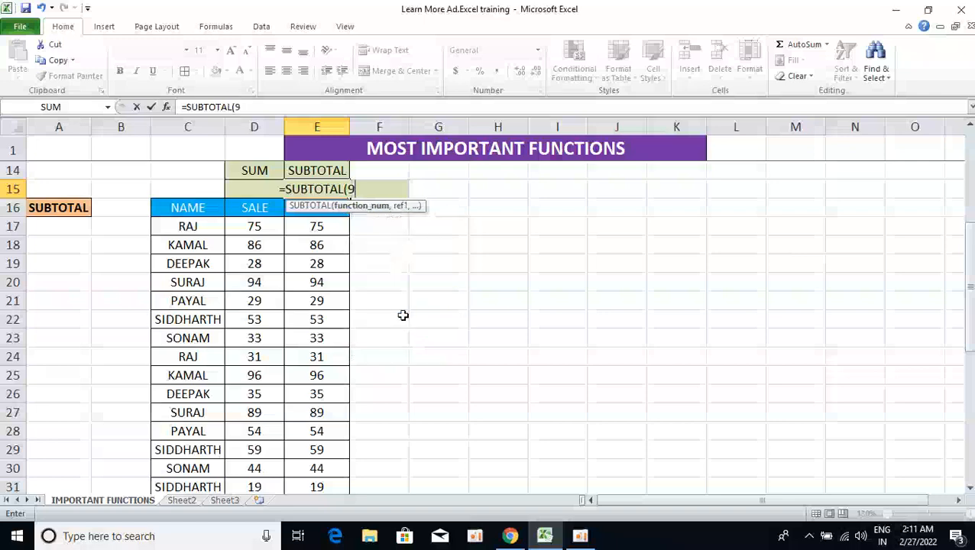
type(",")
key("Down")
key("Down")
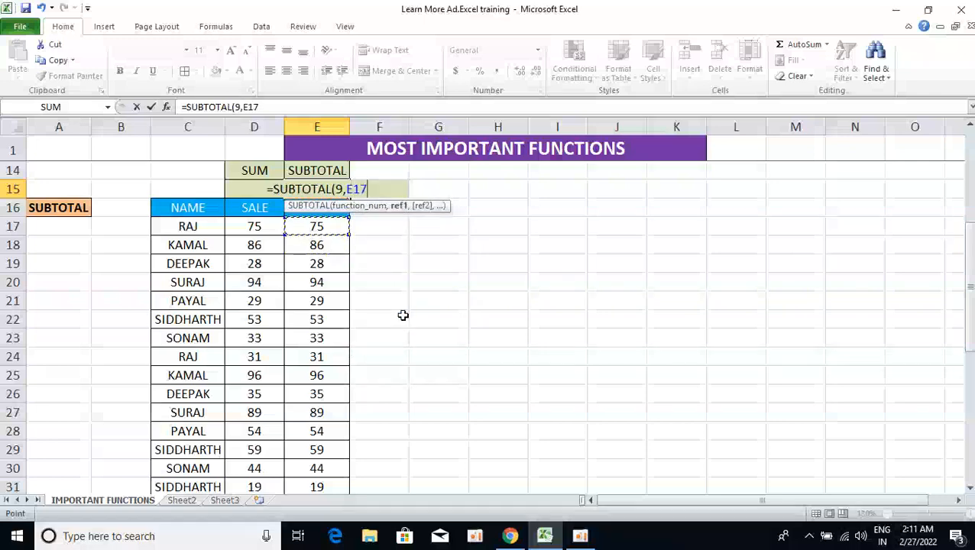
key("ctrl+shift+Down")
type(")")
key("ctrl+Return")
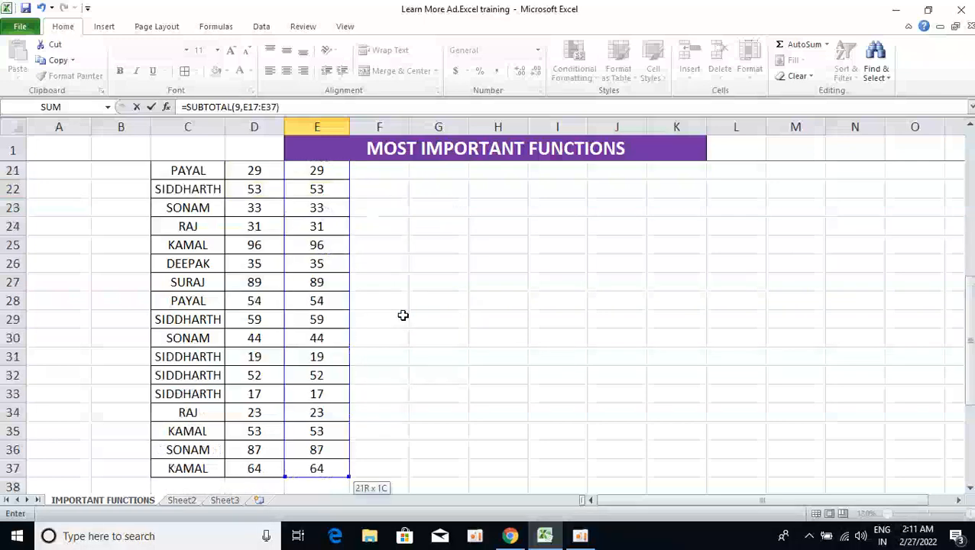
Turn the AutoFilter back on for the NAME and SALE header row of the table.
key("Left")
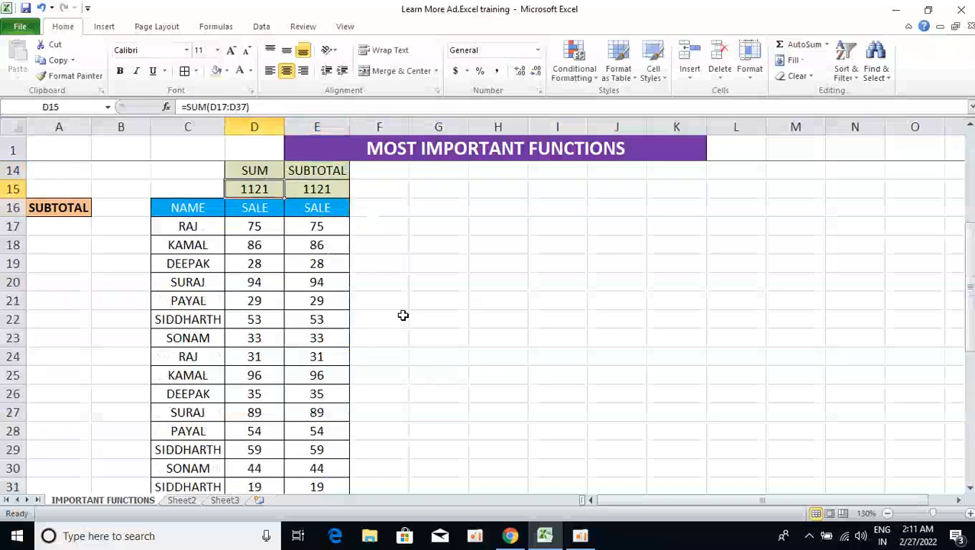
key("Down")
key("Left")
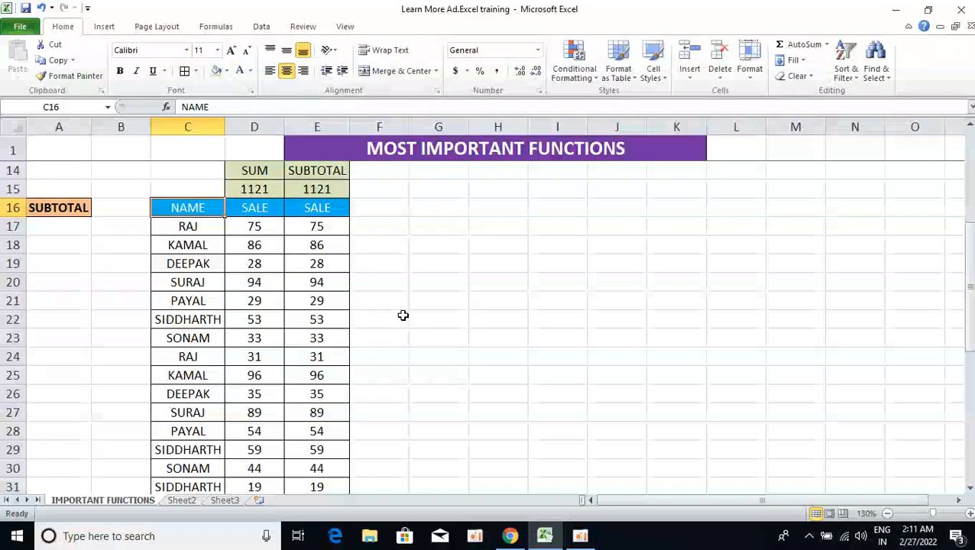
key("ctrl+shift+l")
key("shift+Right")
key("shift+Right")
key("ctrl+shift+l")
key("ctrl+shift+l")
key("Down")
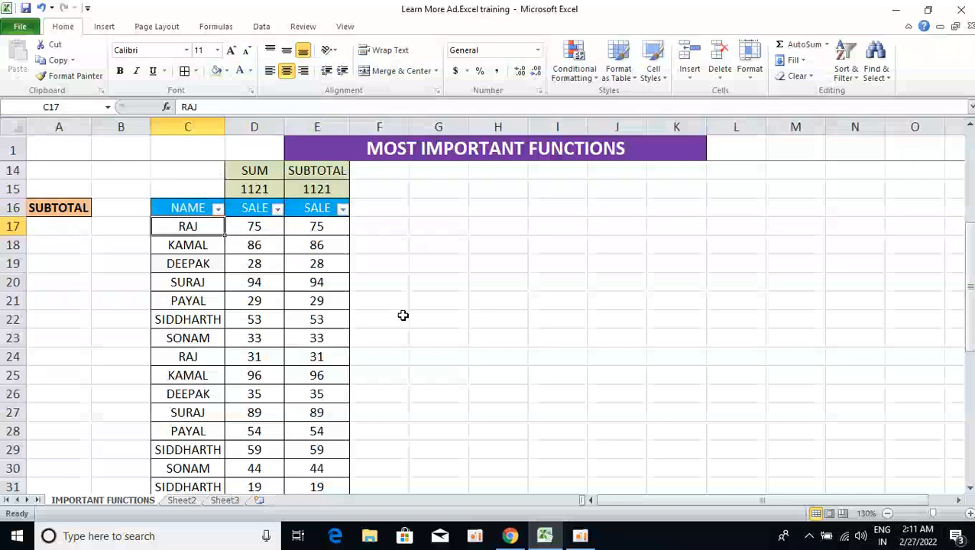
Filter the NAME column to show only DEEPAK and compare the SUM and SUBTOTAL results.
key("Up")
key("alt+Down")
key("Down")
key("Down")
key("Down")
key("Down")
key("Down")
key("Down")
key("space")
key("Down")
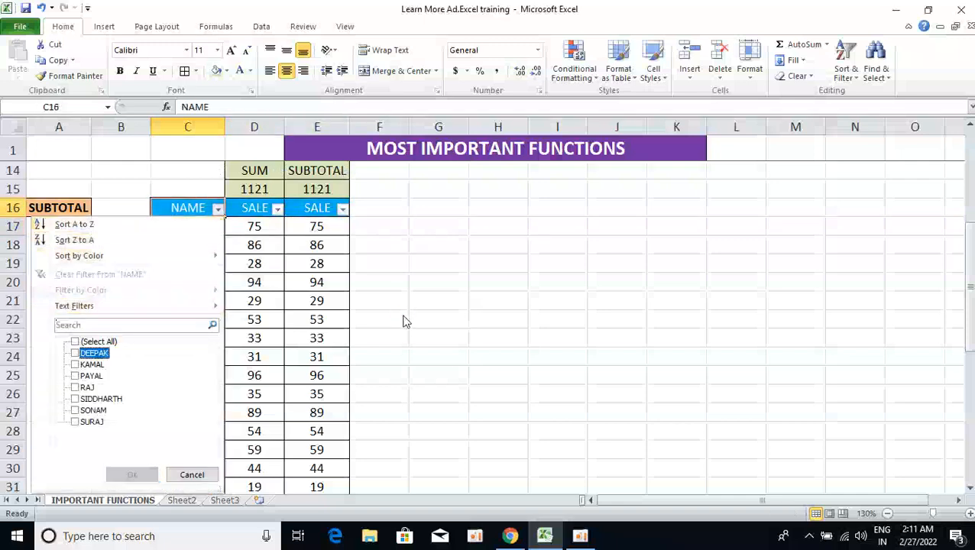
key("space")
key("Return")
key("Down")
key("Right")
key("Right")
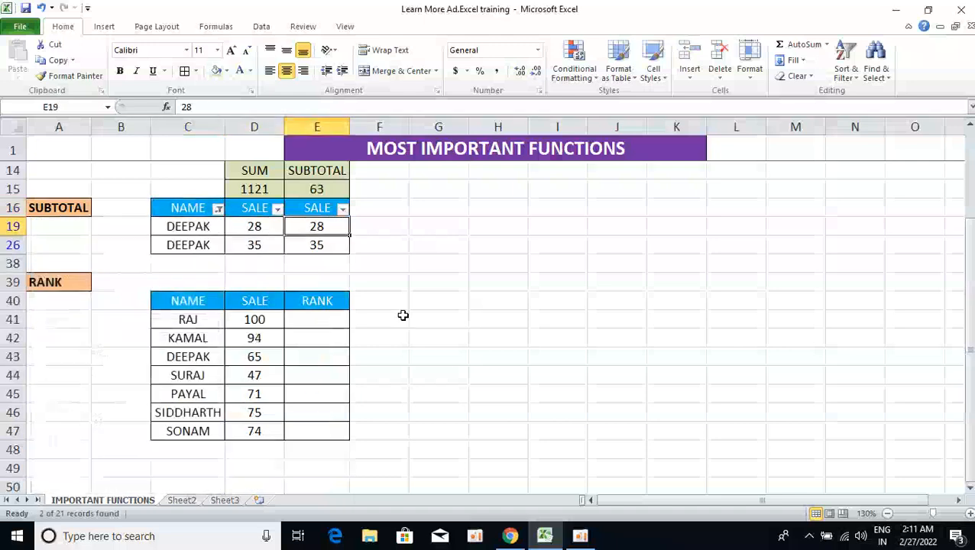
Compare the SUM formula in D15 and the SUBTOTAL formula in E15 against the filtered SALE values.
key("shift+Down")
key("Up")
key("Up")
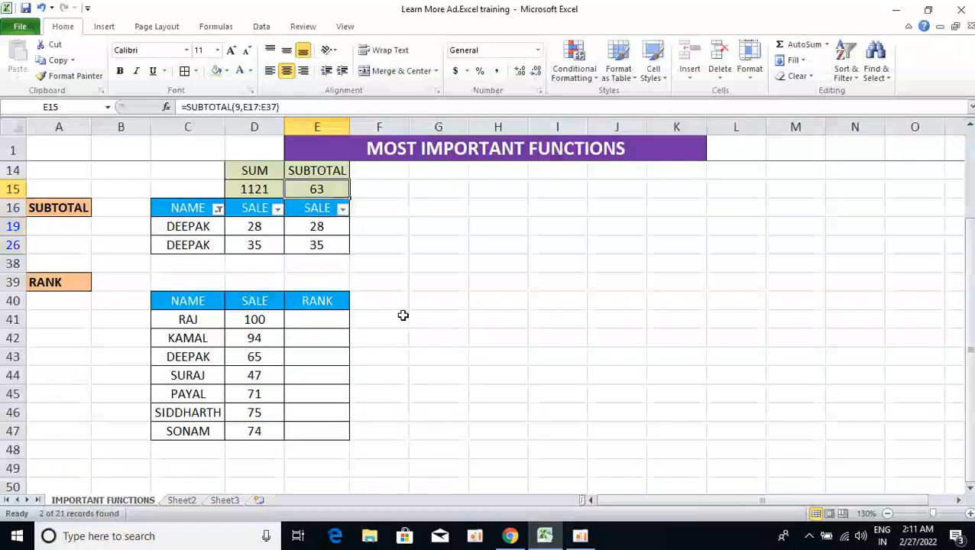
key("Left")
key("Down")
key("Down")
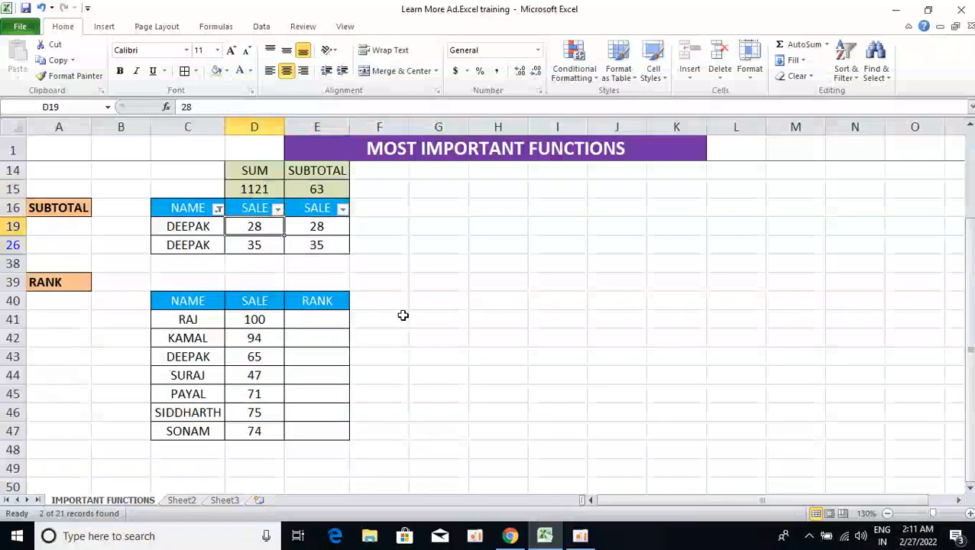
key("Up")
key("Right")
key("Up")
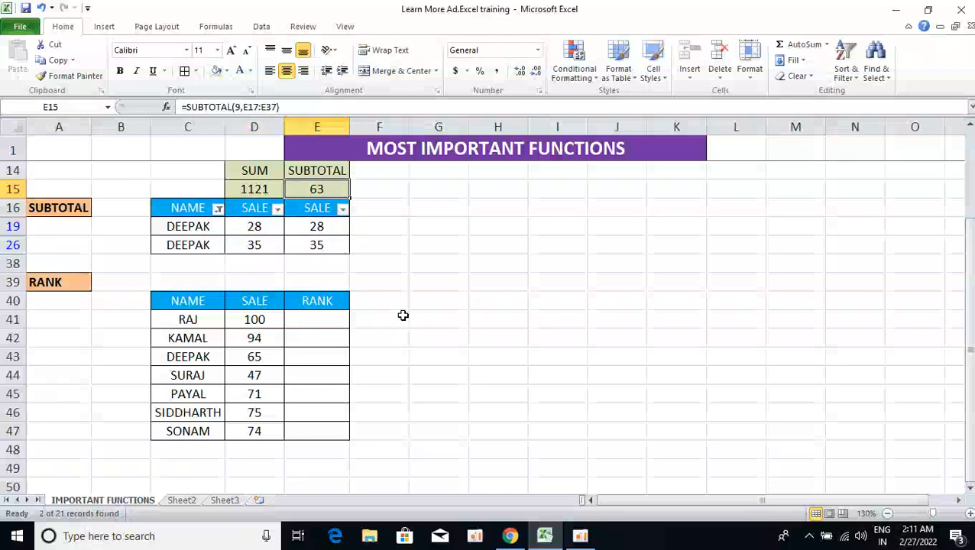
key("Left")
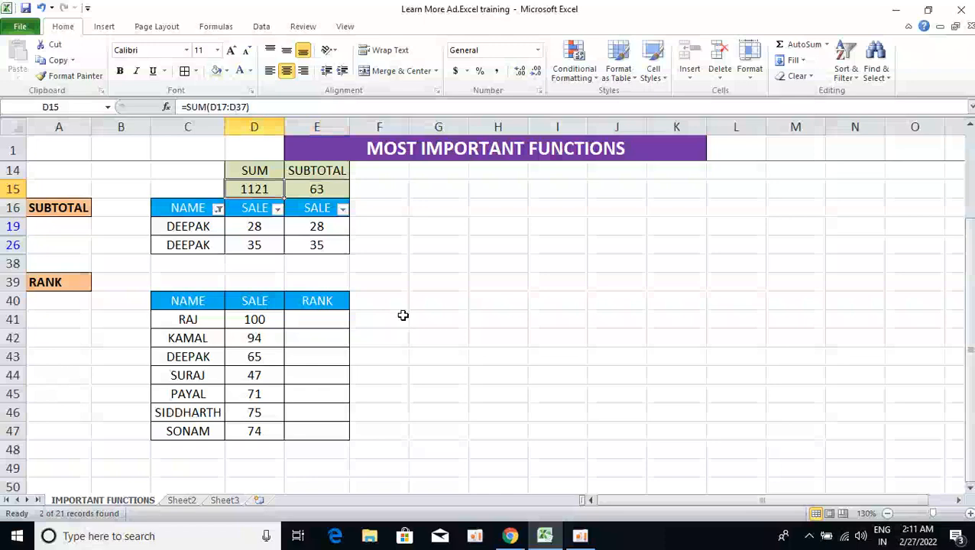
Turn off the AutoFilter on the sales table so all rows are shown again.
key("ctrl+shift+l")
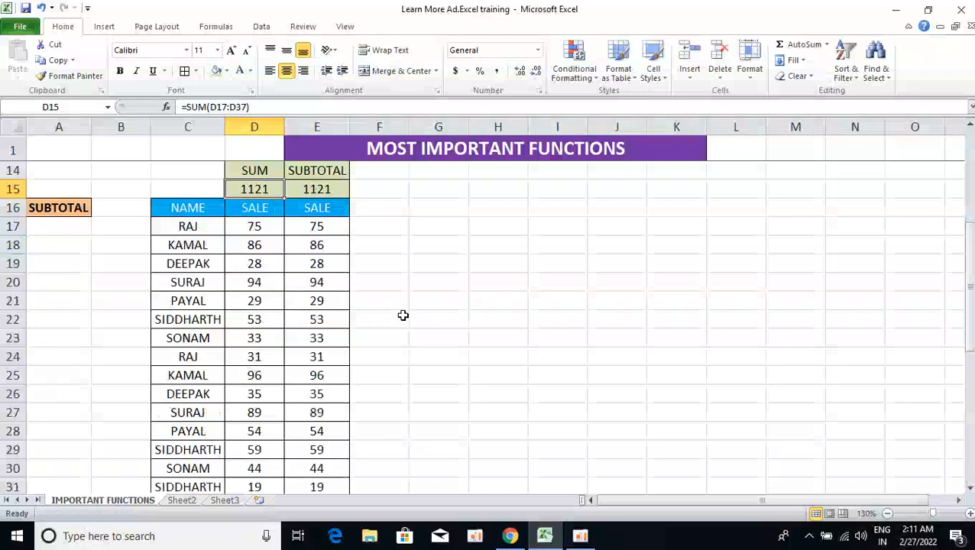
key("Down")
key("ctrl+Down")
key("Down")
key("Down")
key("Down")
key("Down")
key("Down")
key("Down")
key("Down")
key("Down")
key("Down")
key("Down")
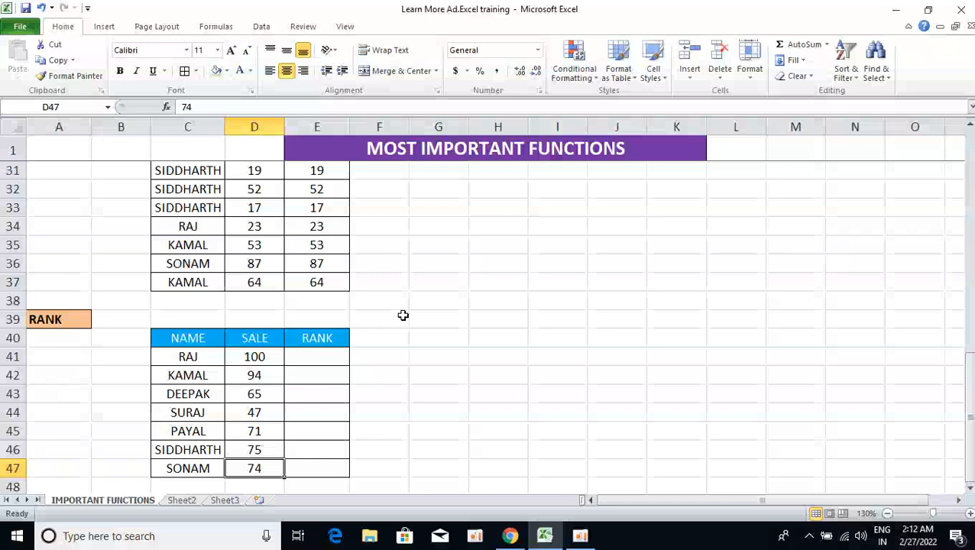
Review the NAME and SALE values in the RANK table.
key("ctrl+Up")
key("Down")
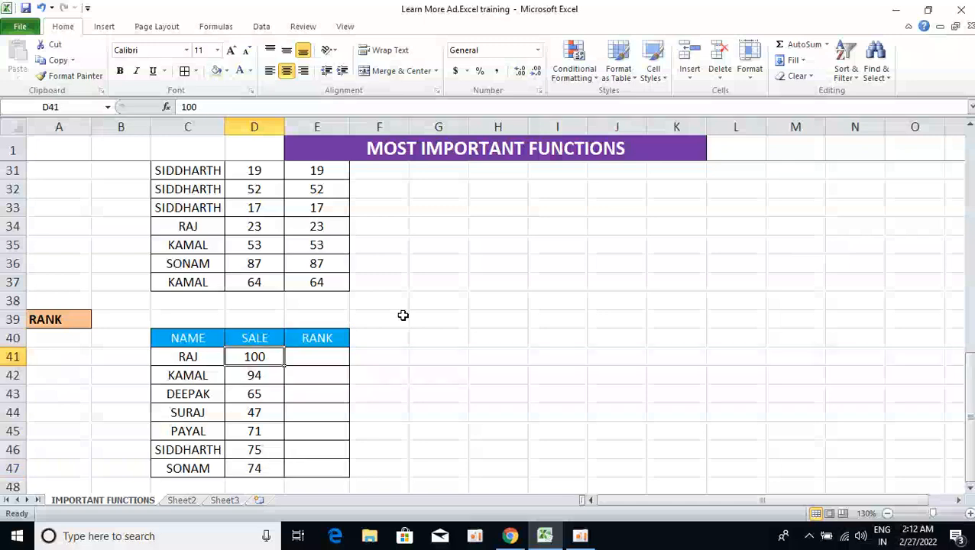
key("Left")
key("Up")
key("Down")
key("Down")
key("Up")
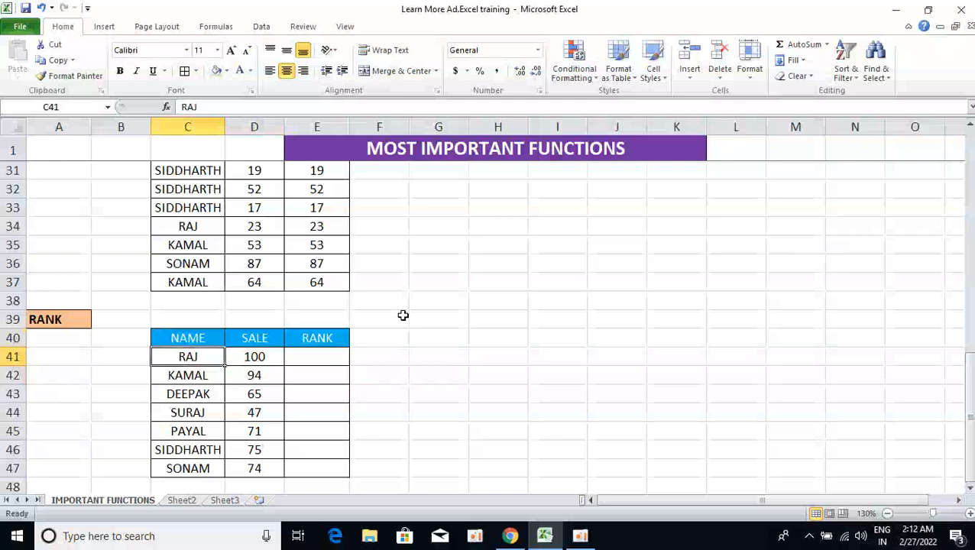
key("Down")
key("Right")
key("Up")
key("ctrl+Down")
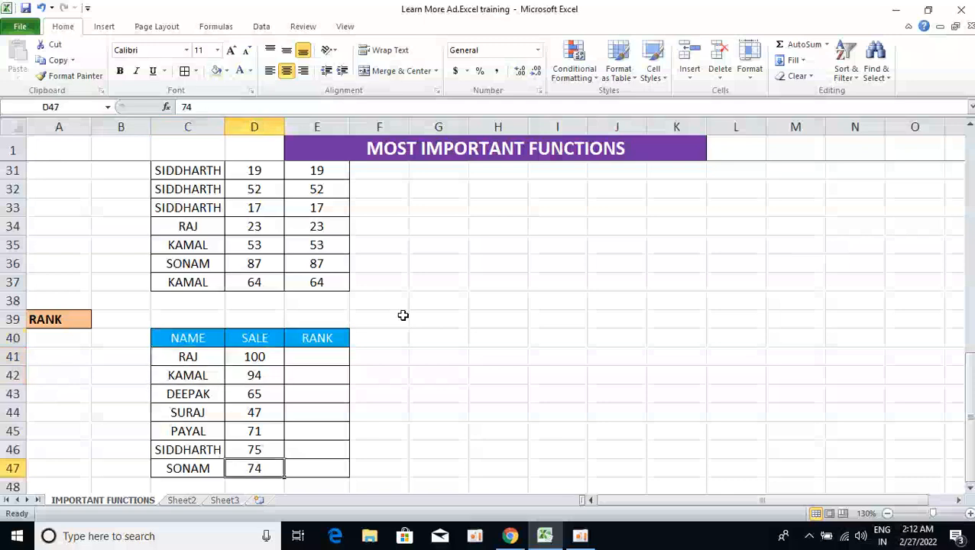
key("Up")
key("Up")
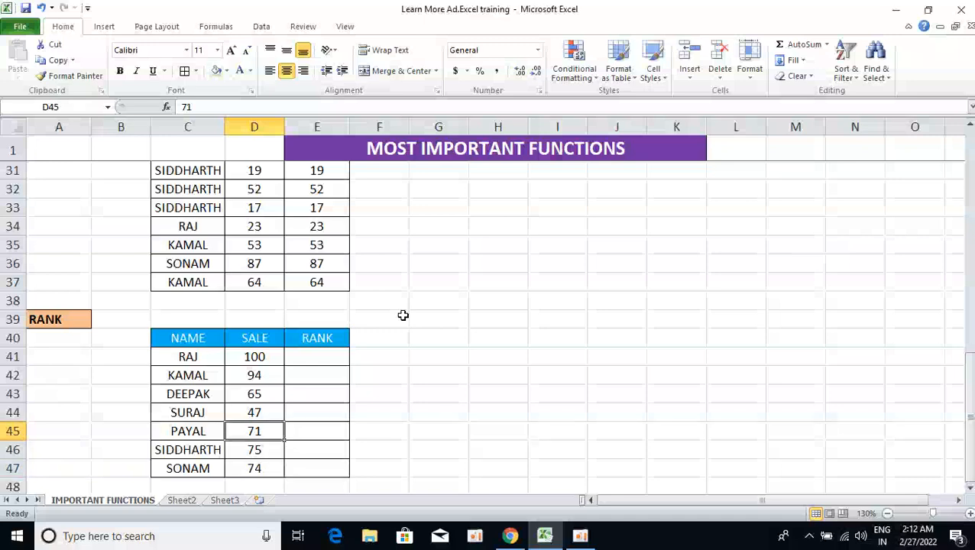
key("ctrl+Up")
key("Down")
Start a RANK formula in E41 using D41 as the number to rank.
key("Right")
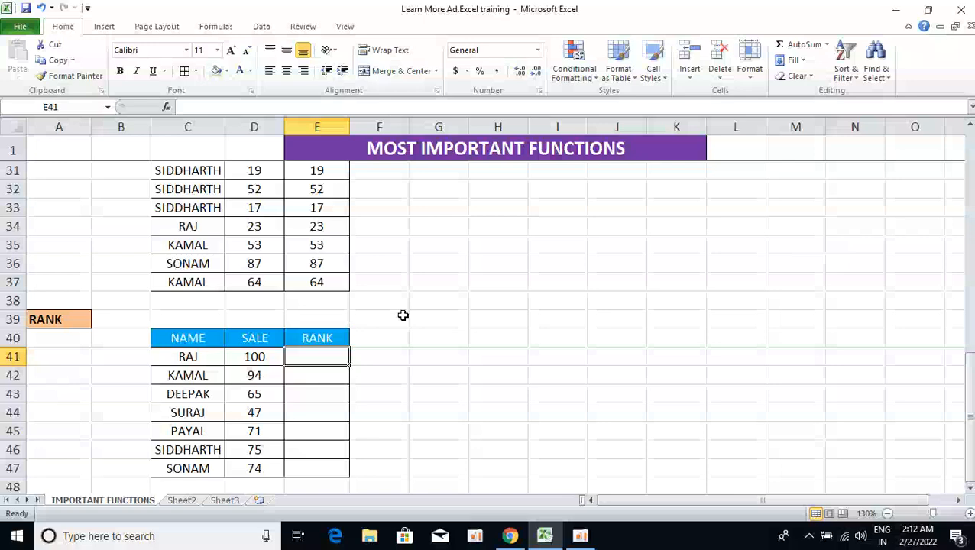
type("=ran")
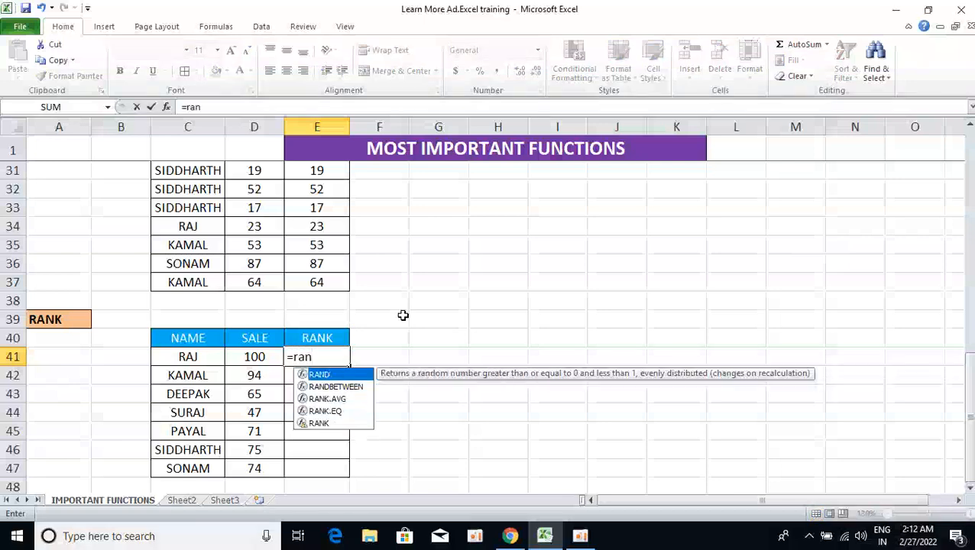
type("k")
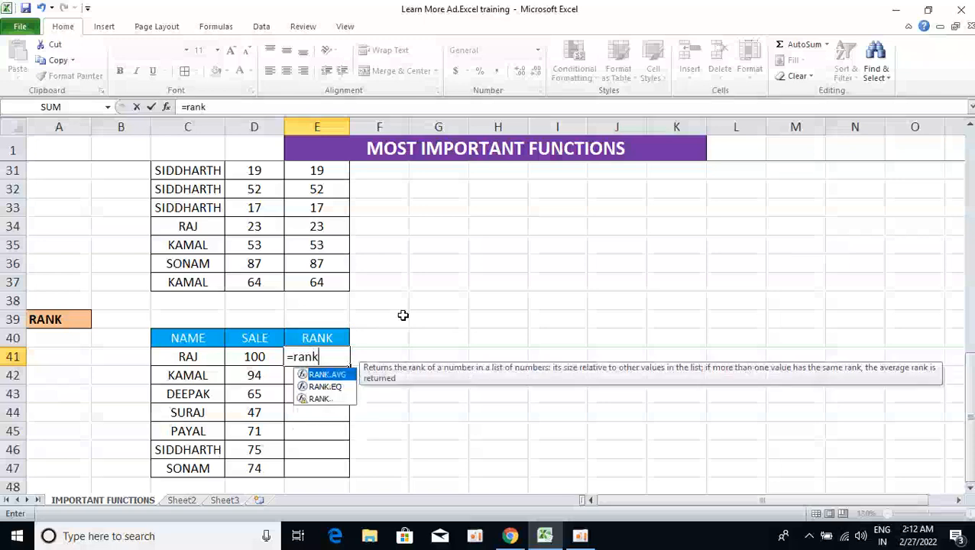
key("Tab")
key("BackSpace")
key("BackSpace")
key("BackSpace")
key("BackSpace")
key("BackSpace")
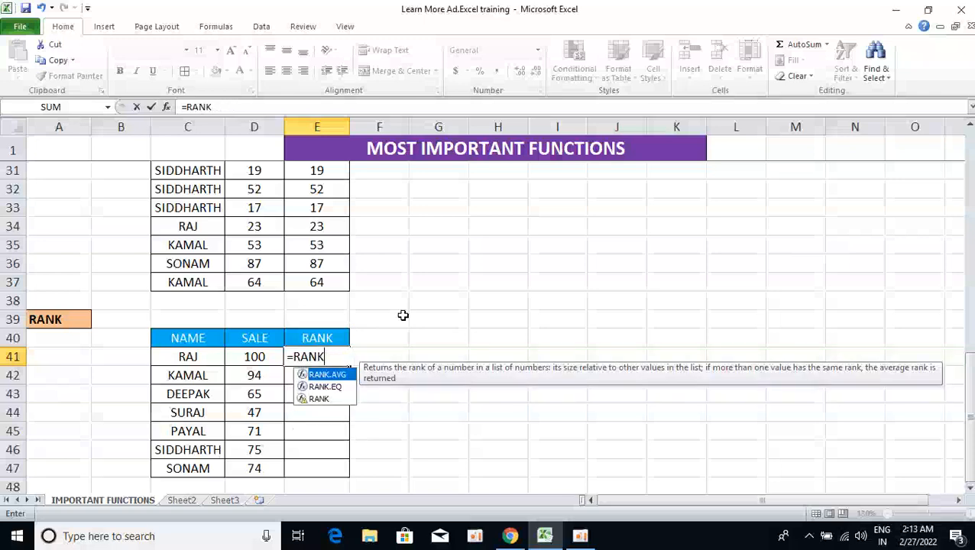
type("(")
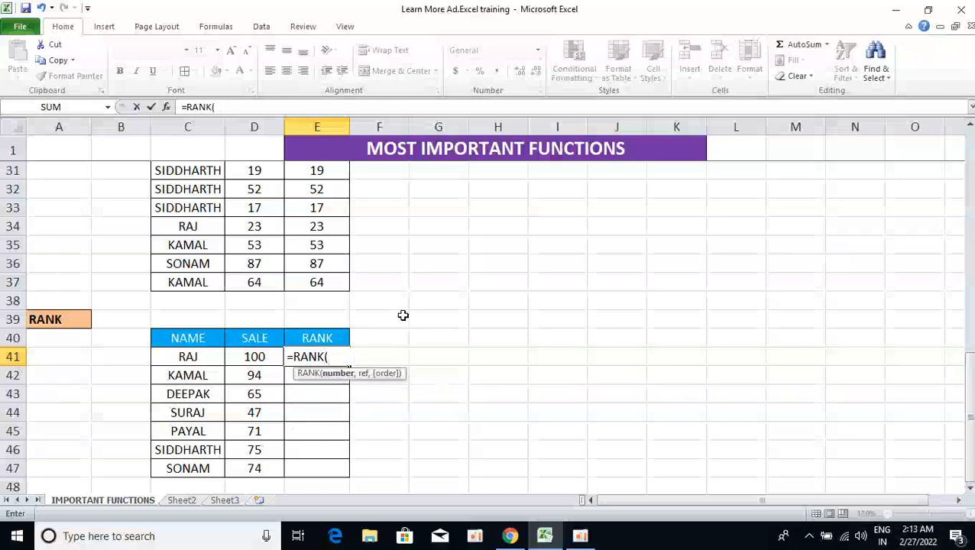
key("Left")
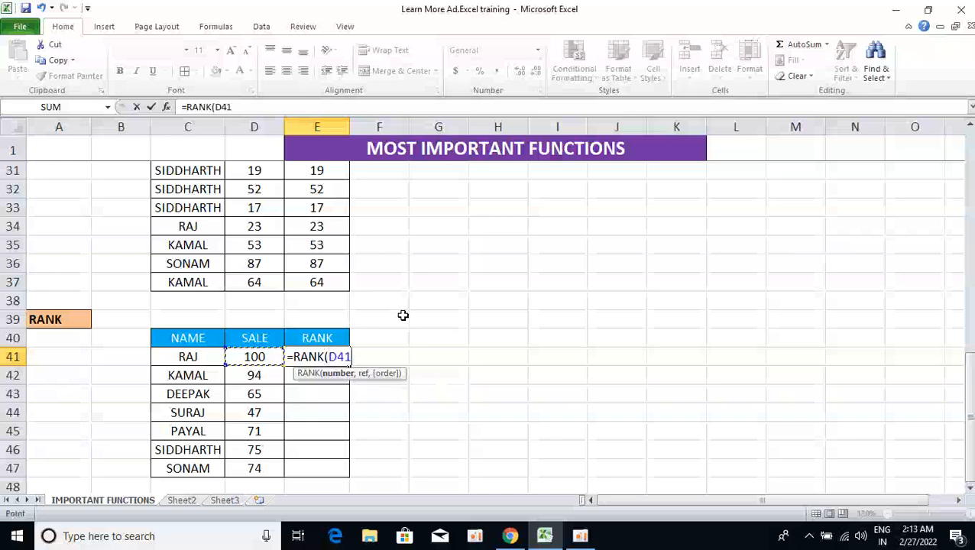
Complete the formula as =RANK(D41,$D$41:$D$47,0) with the absolute SALE range and descending order.
type(",")
key("Left")
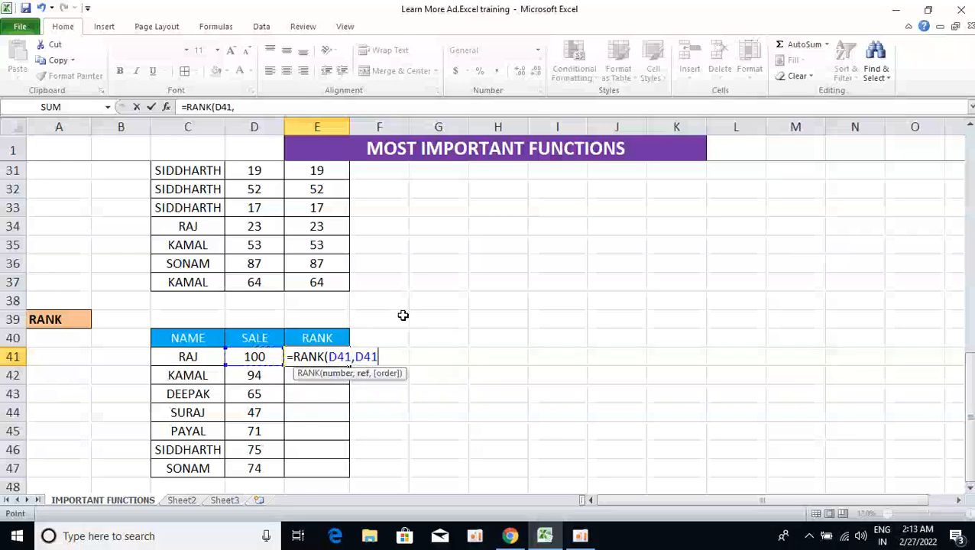
key("Left")
key("Left")
key("Left")
key("Right")
key("Right")
left_click(238, 356)
key("ctrl+shift+Down")
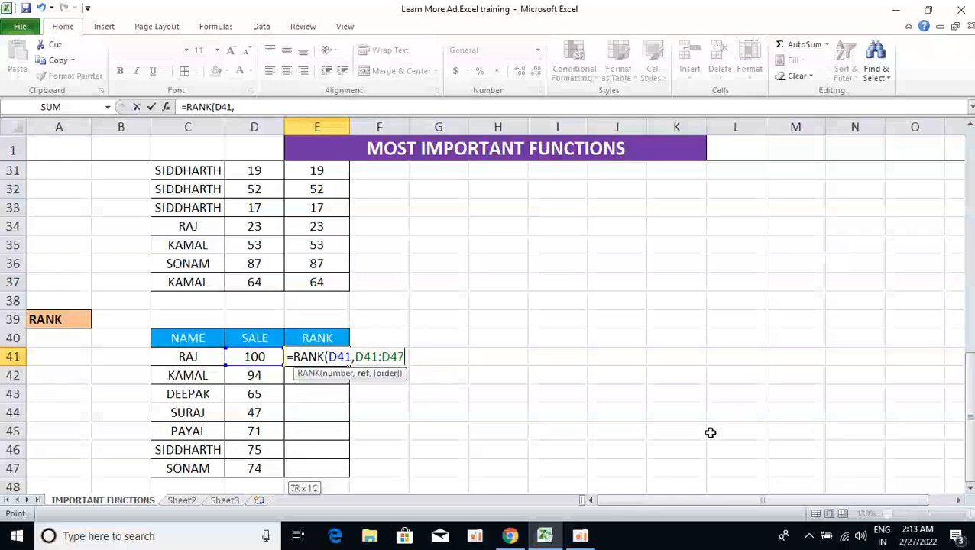
key("F4")
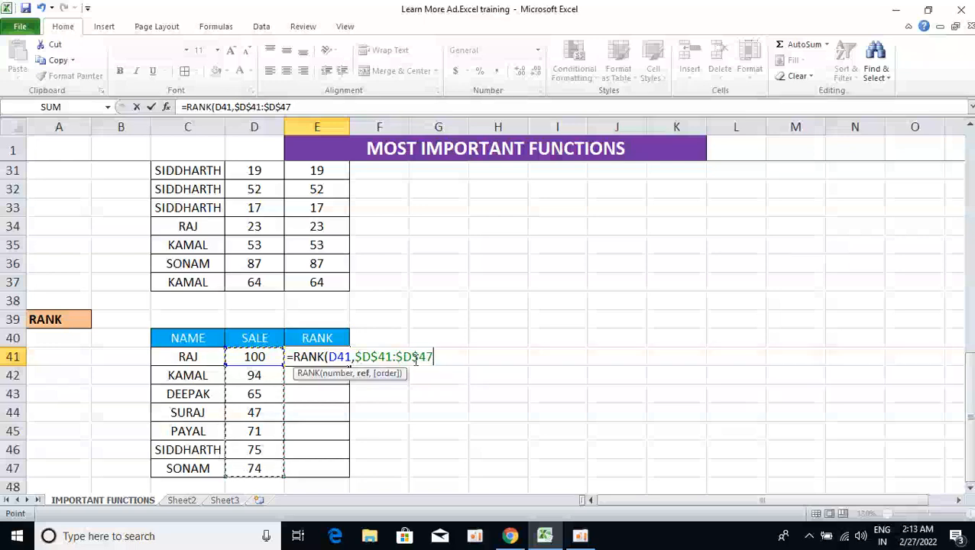
type(",")
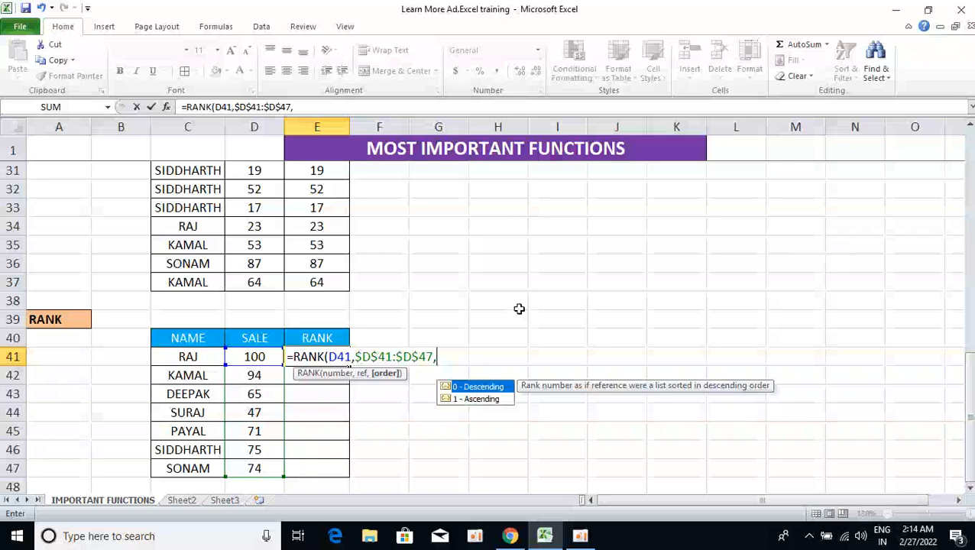
type("0)")
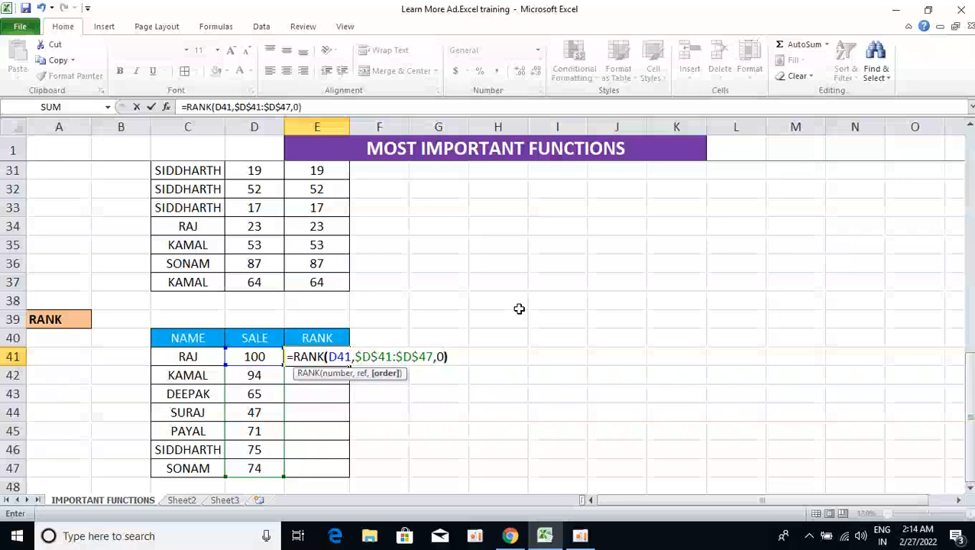
key("Return")
Fill the RANK formula down from E41 through E47.
key("Left")
key("ctrl+Down")
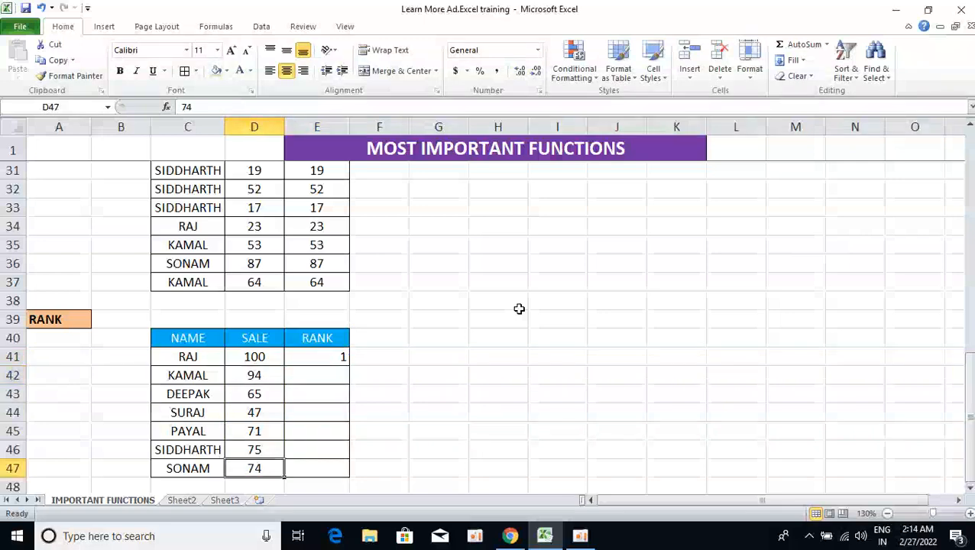
key("Right")
key("ctrl+shift+Up")
key("ctrl+d")
key("Down")
key("Up")
key("Up")
key("Up")
key("Up")
key("Up")
key("Up")
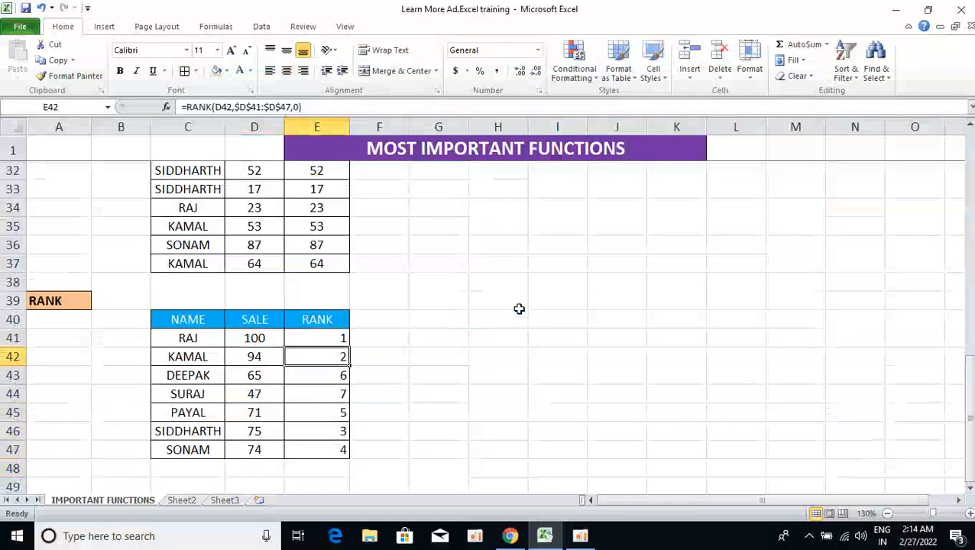
Change KAMAL's sale in D42 to 1000 to test the ranking update.
key("Left")
type("1000")
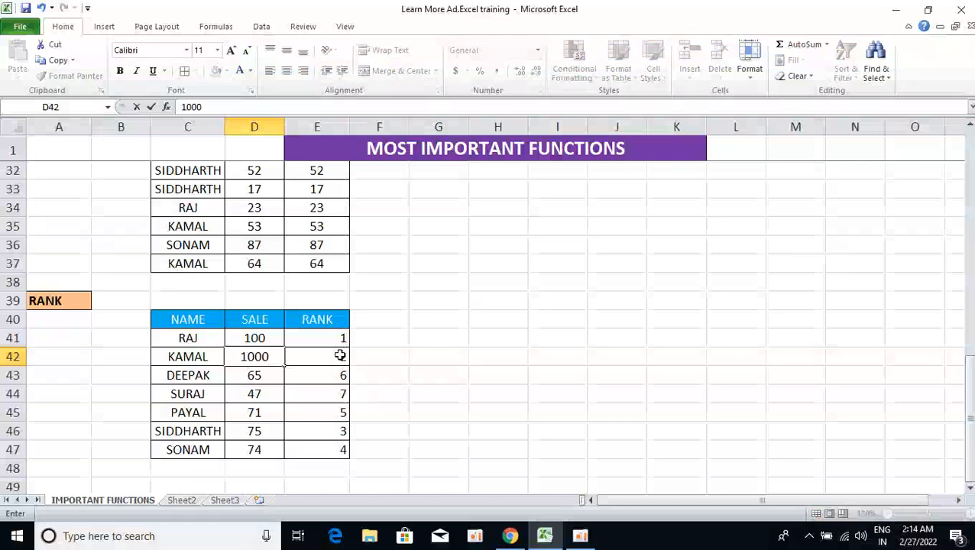
key("Return")
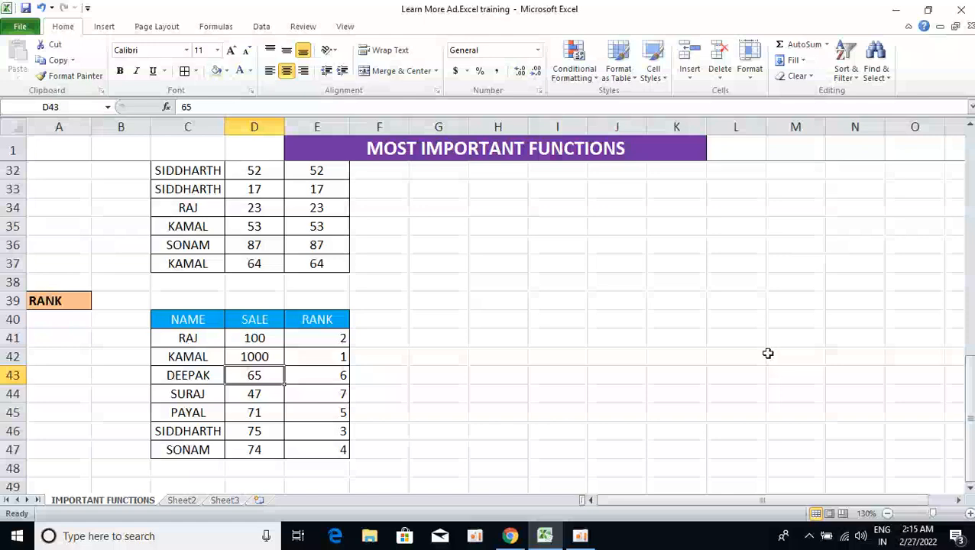
key("alt+Tab")
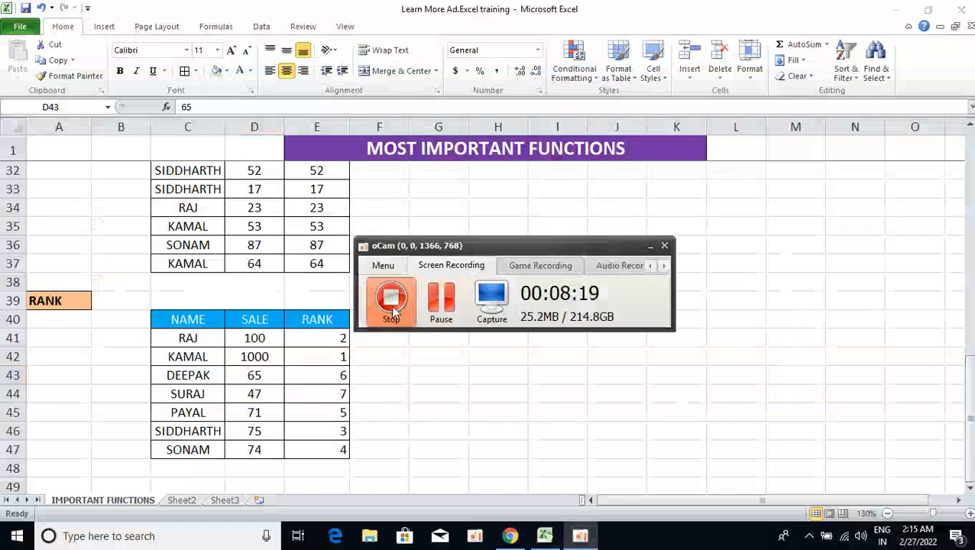